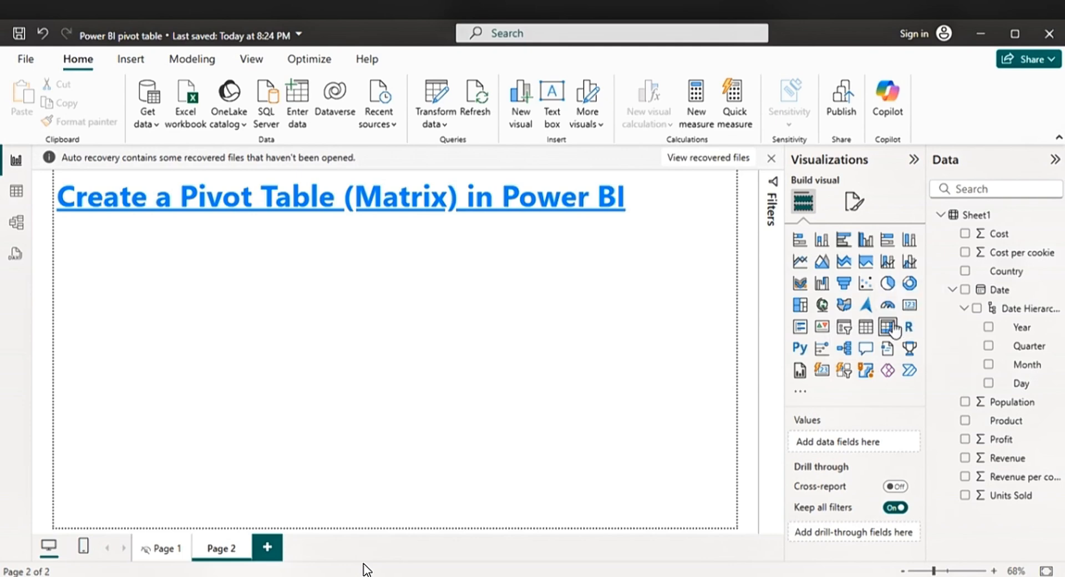
Insert a matrix visual below the page title and enlarge it to fill most of the page's height
click(894, 328)
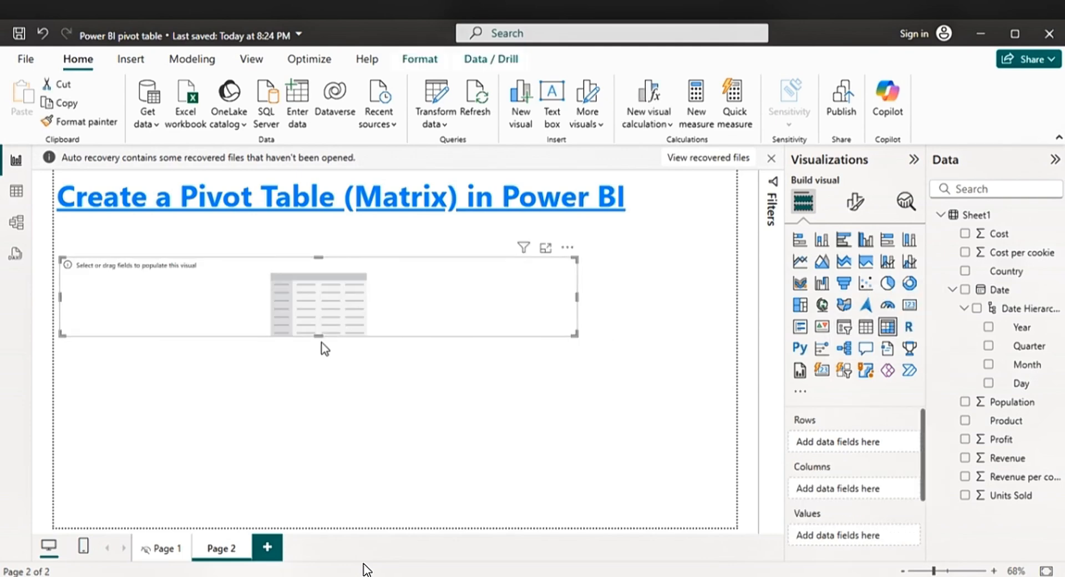
drag(321, 337, 324, 484)
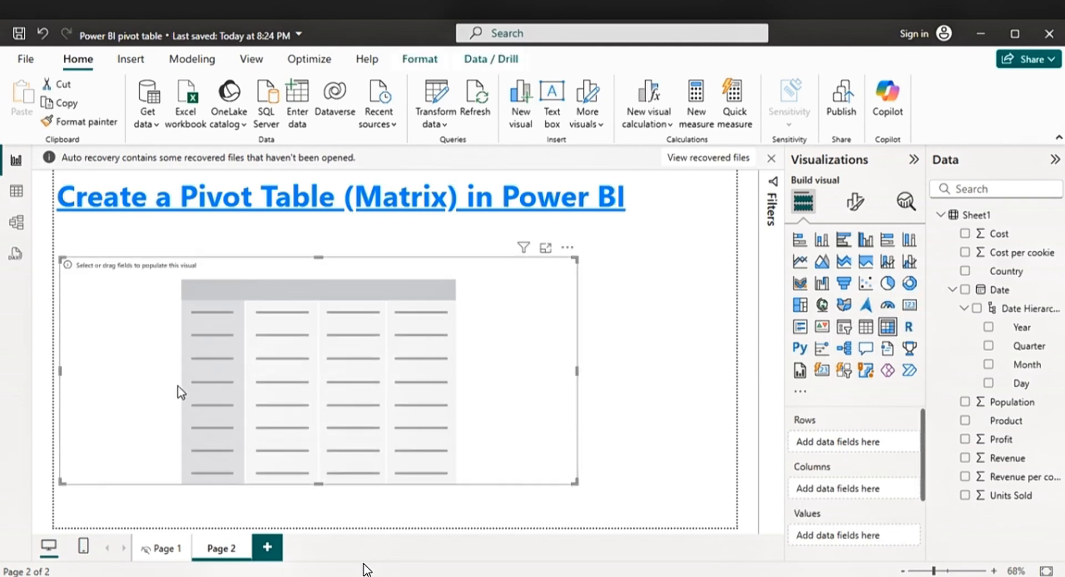
drag(63, 259, 64, 228)
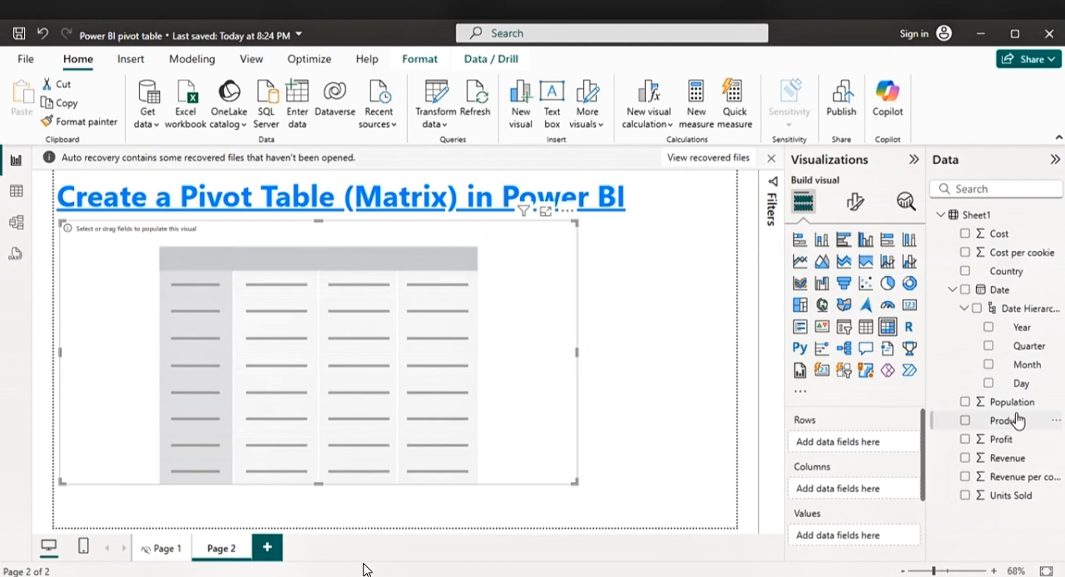
Populate the matrix with Product as rows, Country as columns and Revenue as values
drag(1018, 423, 887, 444)
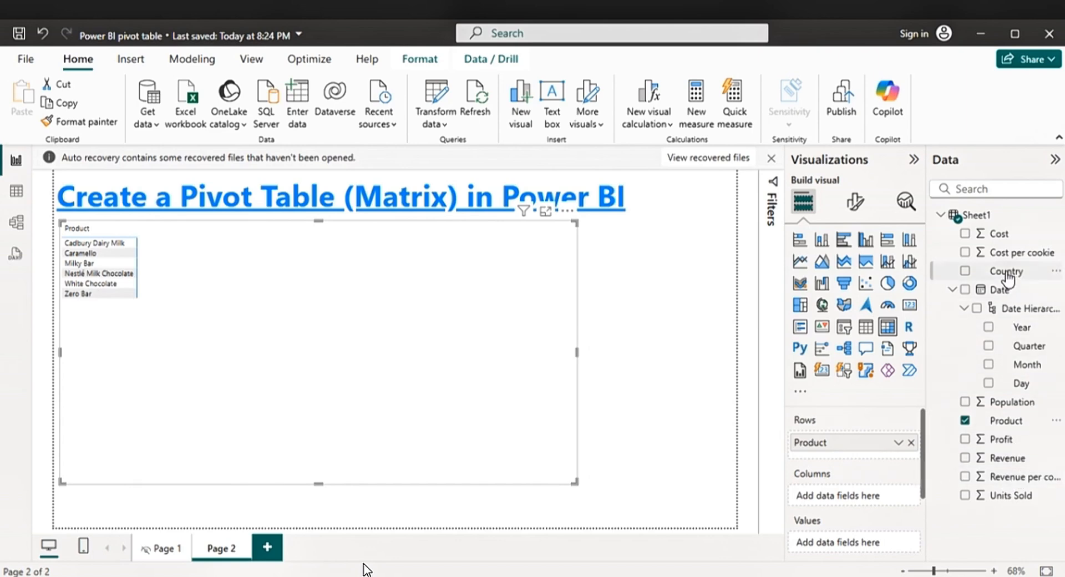
drag(1008, 282, 928, 517)
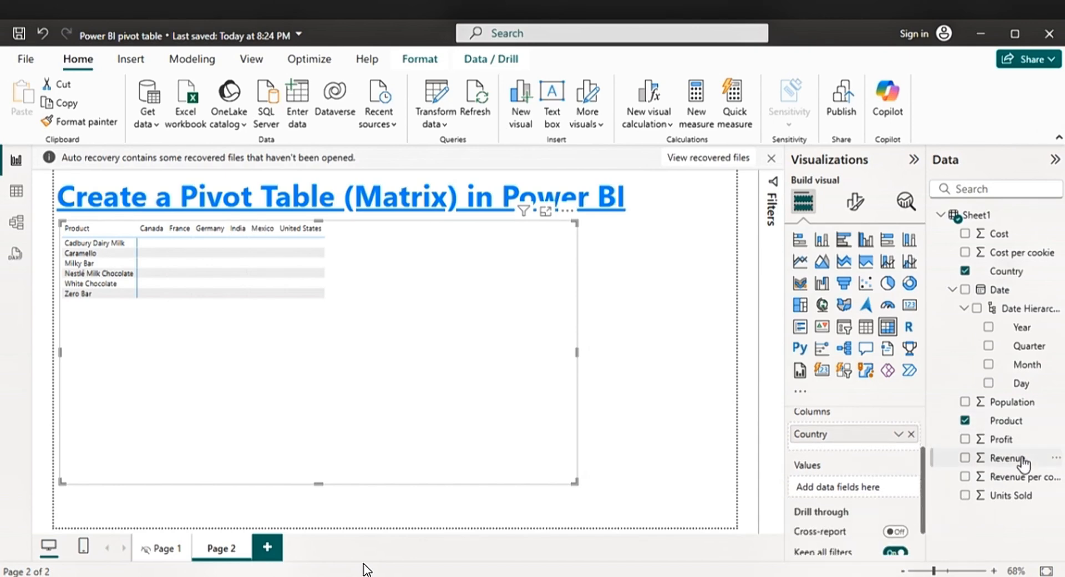
drag(1023, 464, 890, 489)
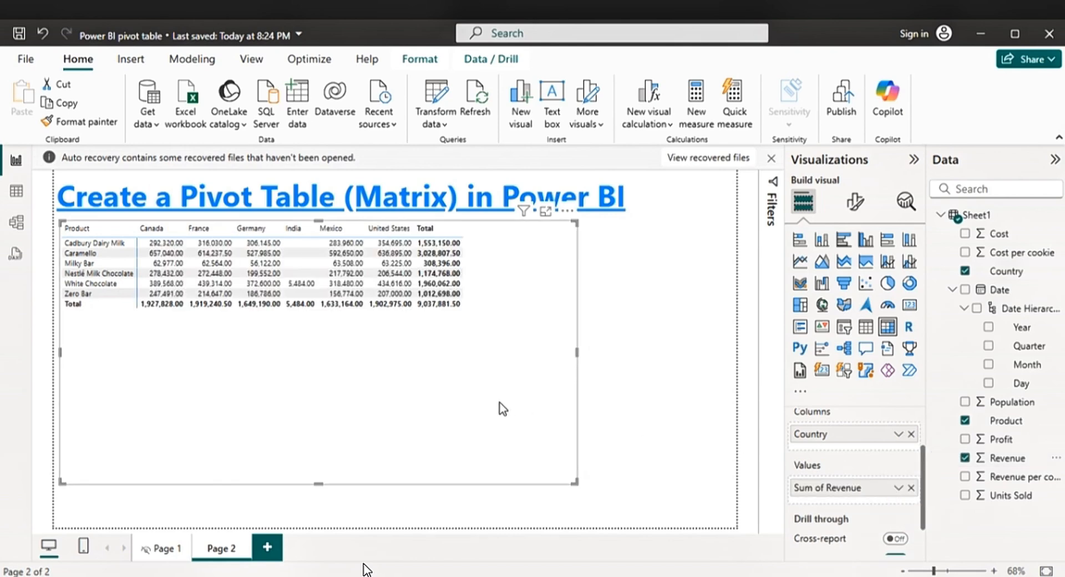
Add the date hierarchy's Quarter below Product in the matrix rows and expand all rows down one level
drag(1027, 354, 880, 459)
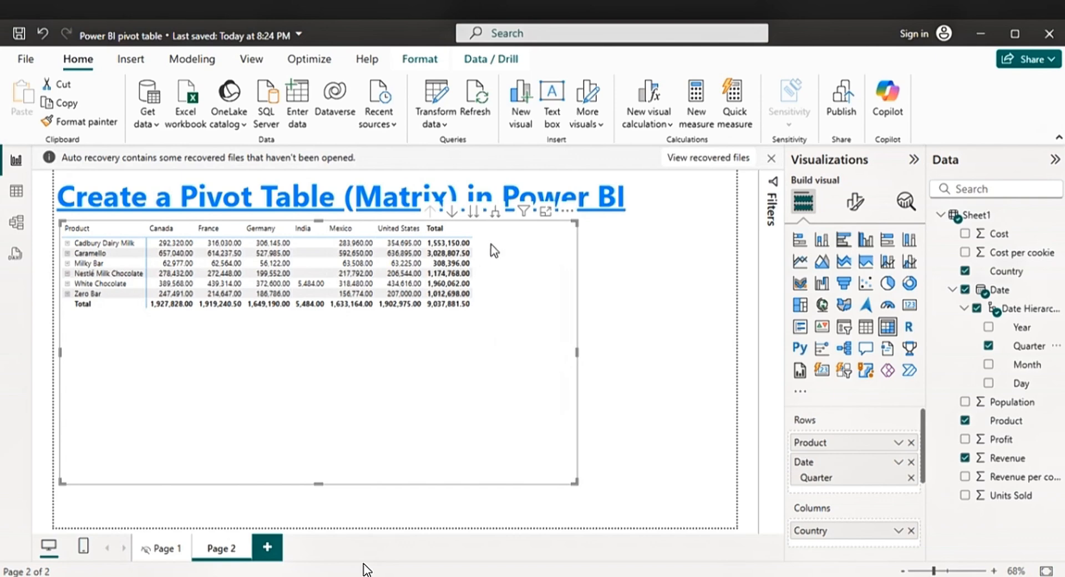
click(496, 215)
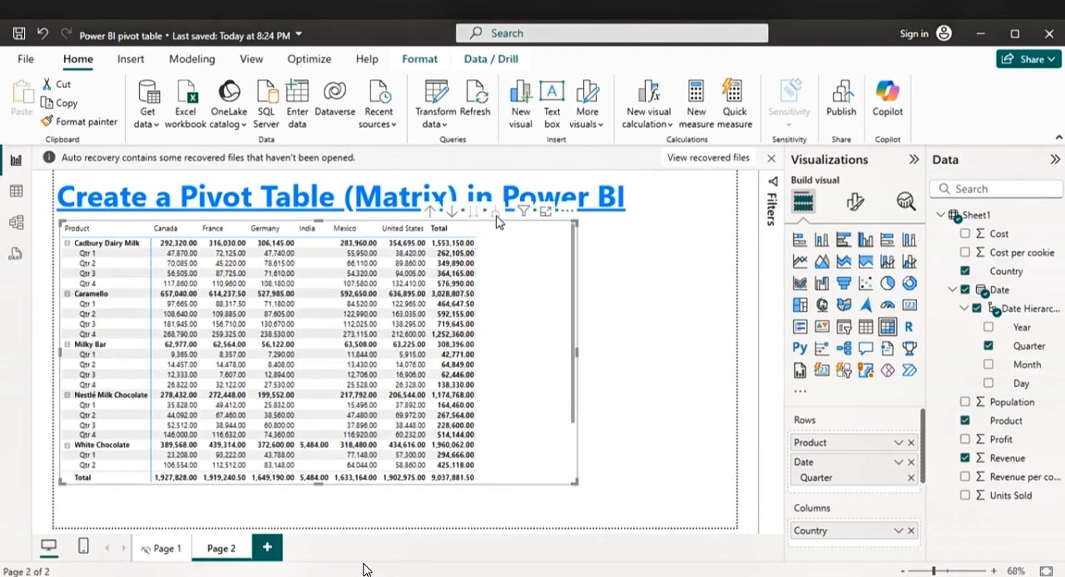
scroll(204, 290, down, 3)
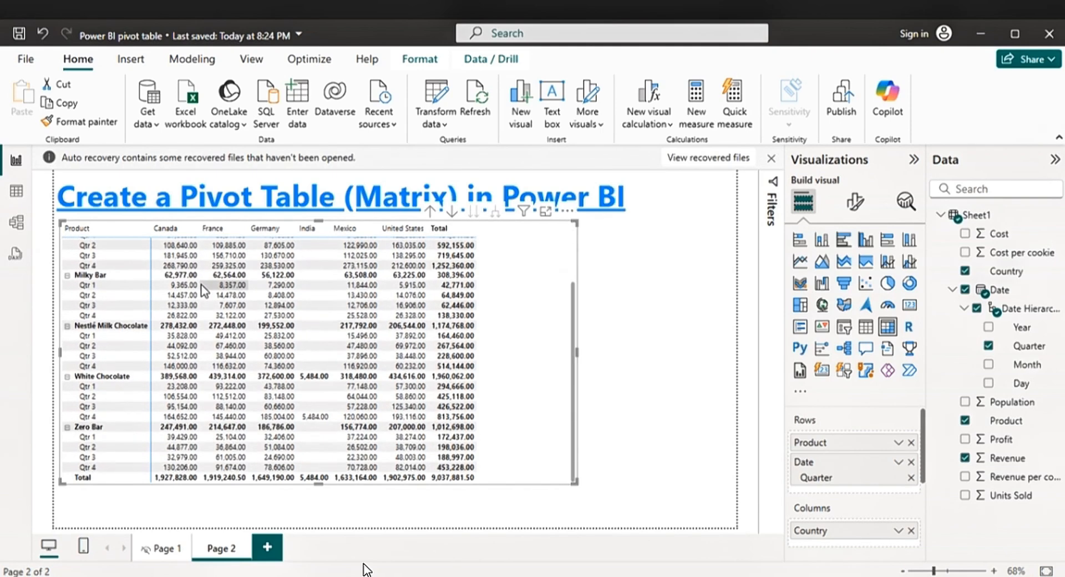
scroll(204, 290, up, 2)
scroll(205, 289, up, 1)
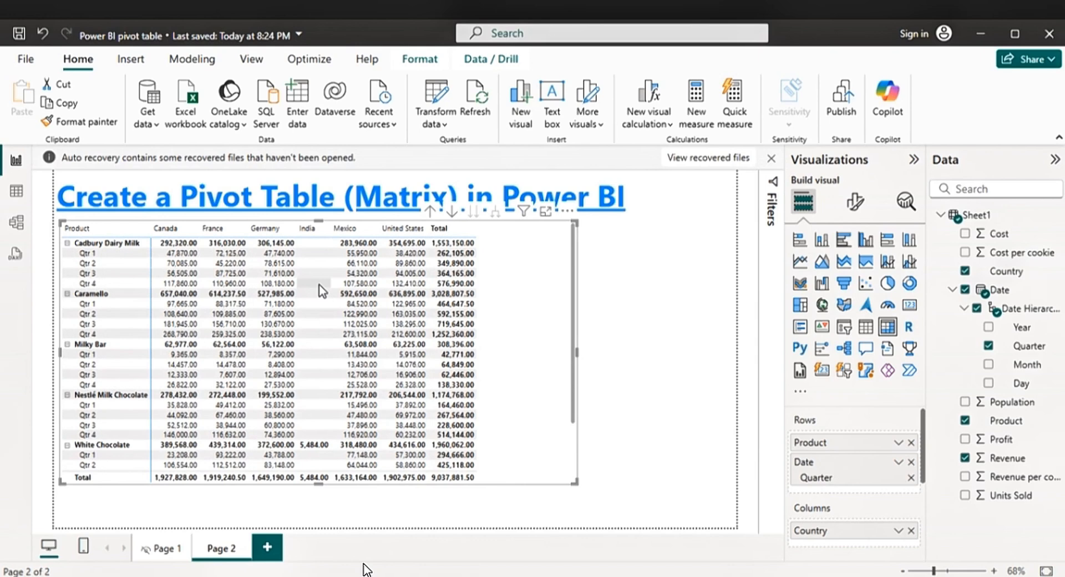
scroll(320, 289, down, 2)
scroll(272, 304, up, 2)
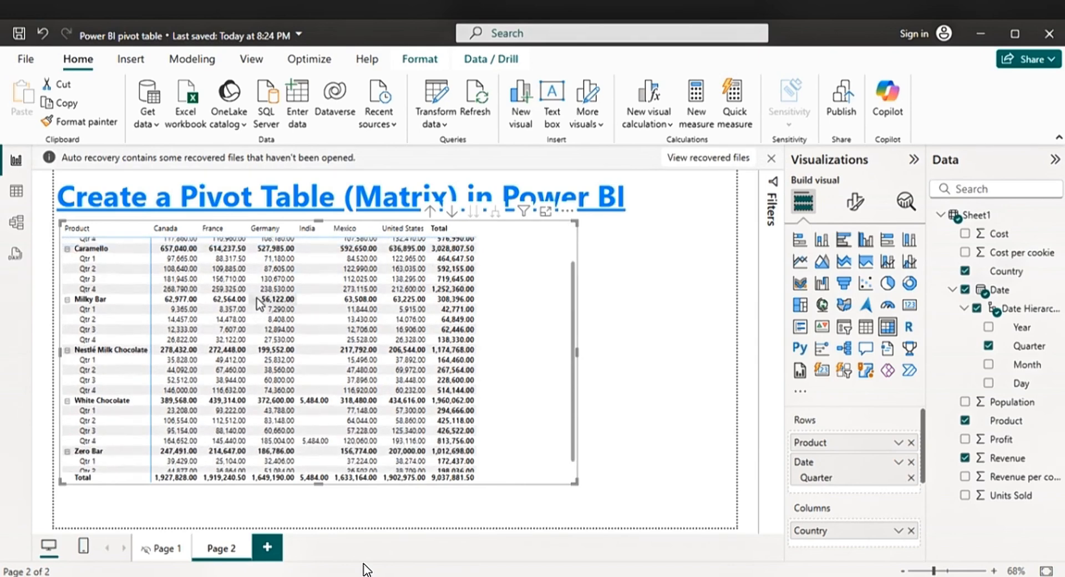
Open the matrix's layout and style presets and look through its visual formatting options
click(855, 201)
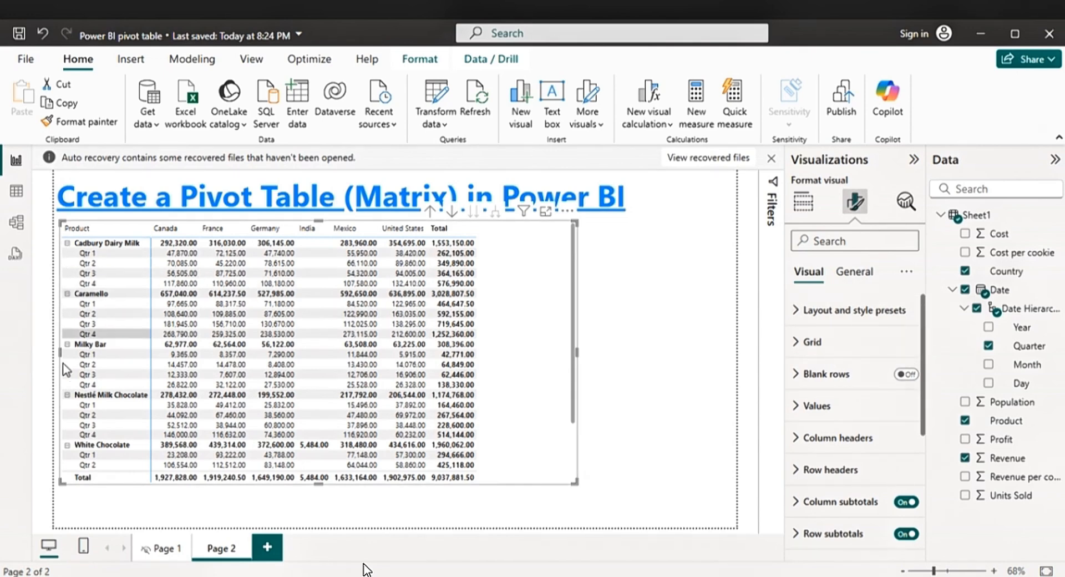
click(846, 311)
scroll(875, 422, down, 3)
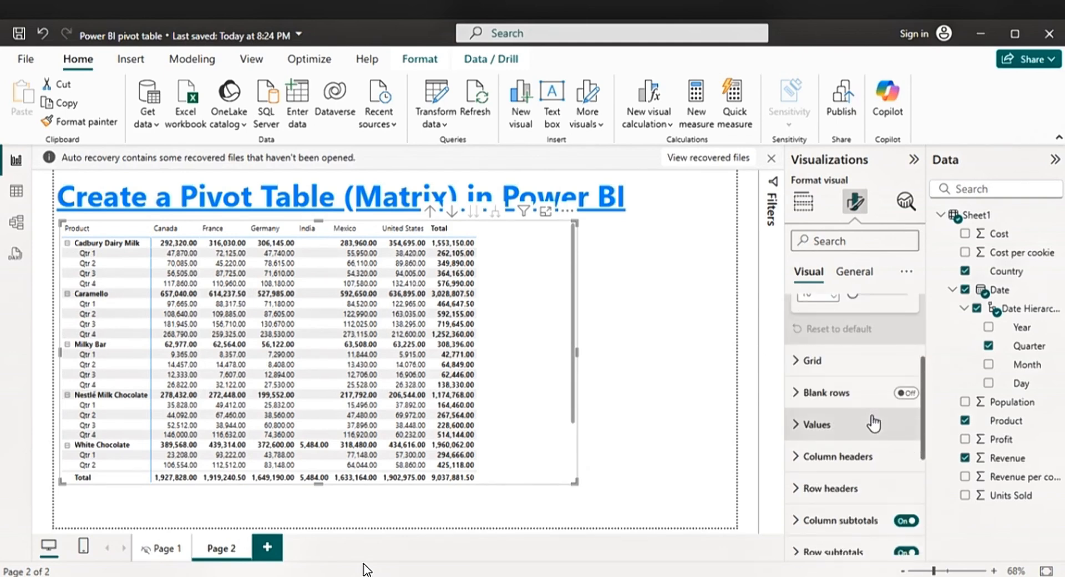
scroll(874, 424, down, 2)
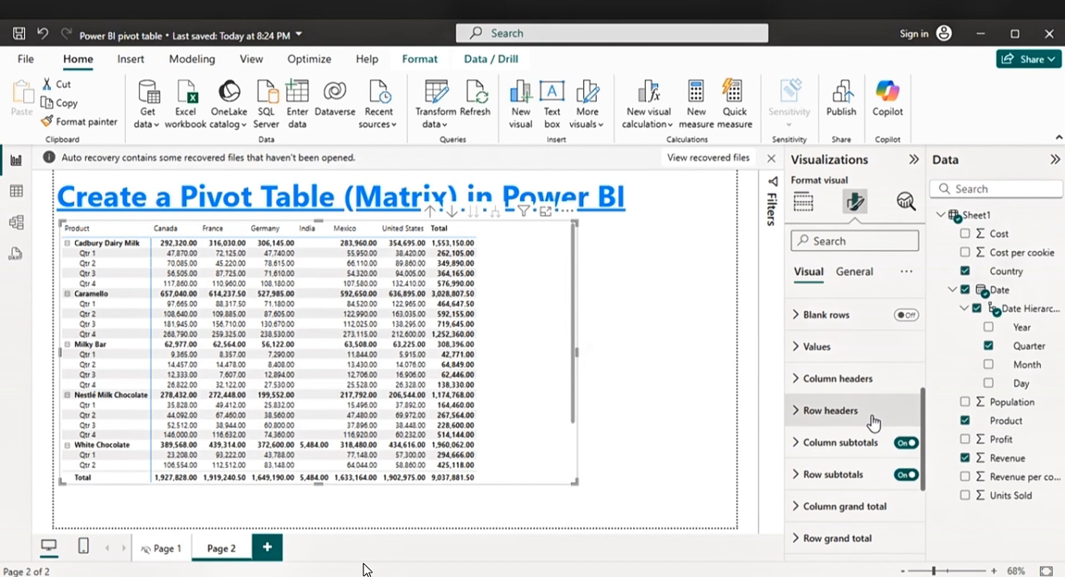
scroll(874, 422, up, 3)
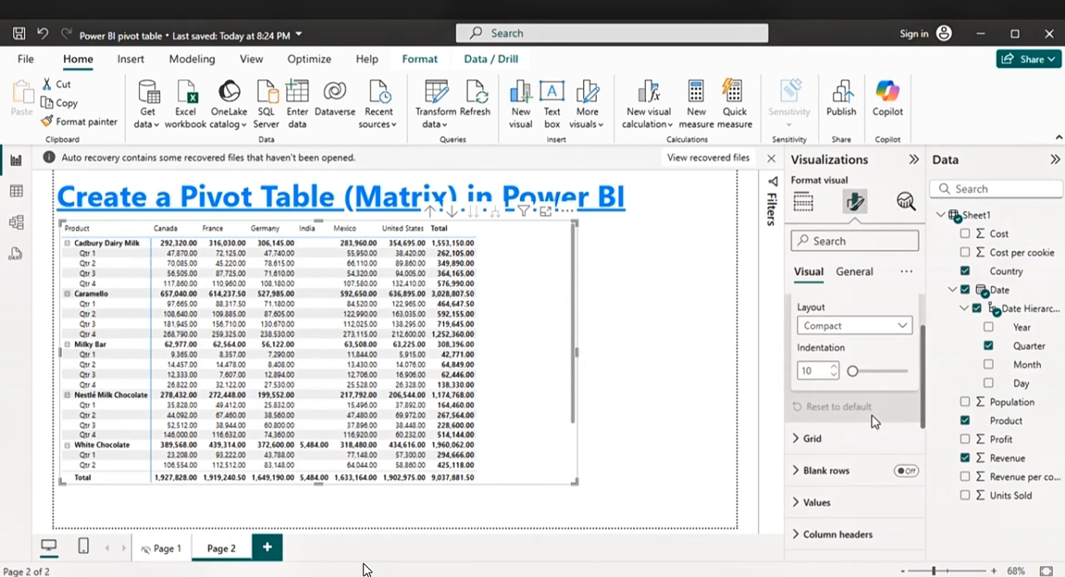
scroll(872, 418, up, 2)
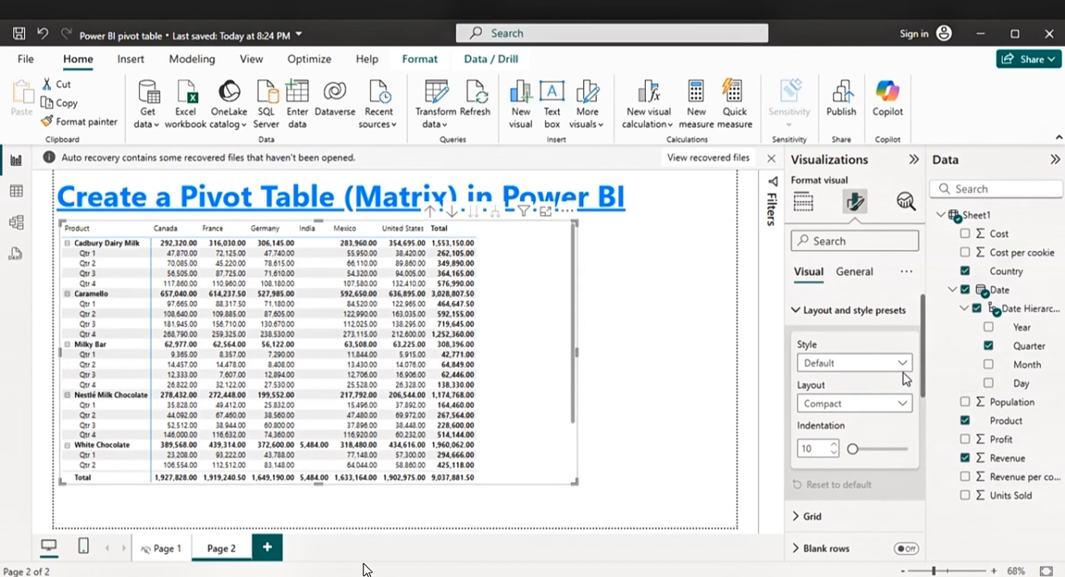
Shift the matrix right on the page and enlarge it towards the page's lower-right corner
drag(525, 241, 582, 241)
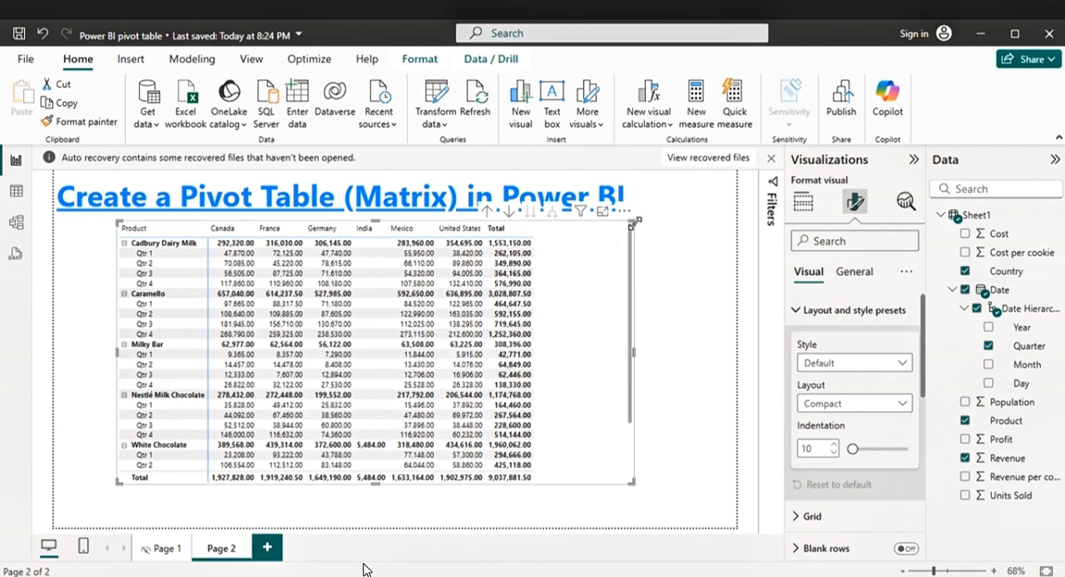
drag(633, 481, 678, 519)
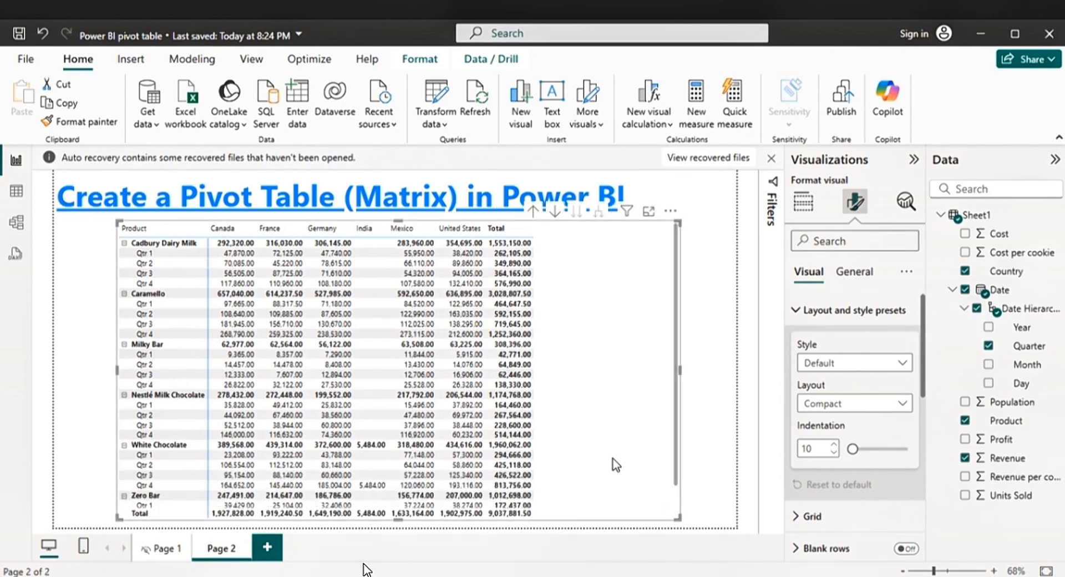
scroll(616, 465, down, 2)
scroll(621, 452, up, 2)
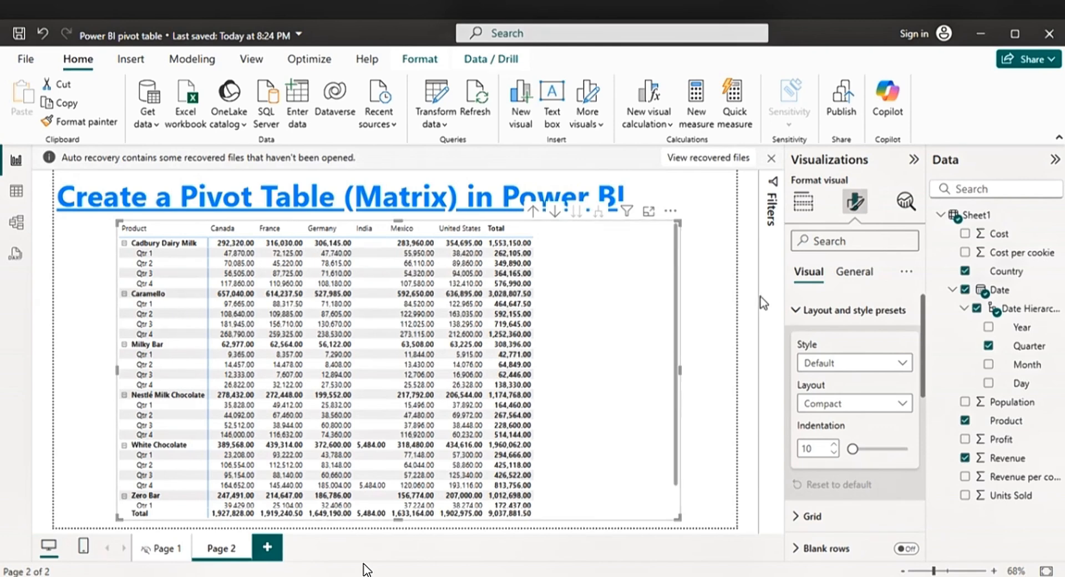
Try the None, Minimal, Bold header and Alternating rows style presets on the matrix
click(902, 364)
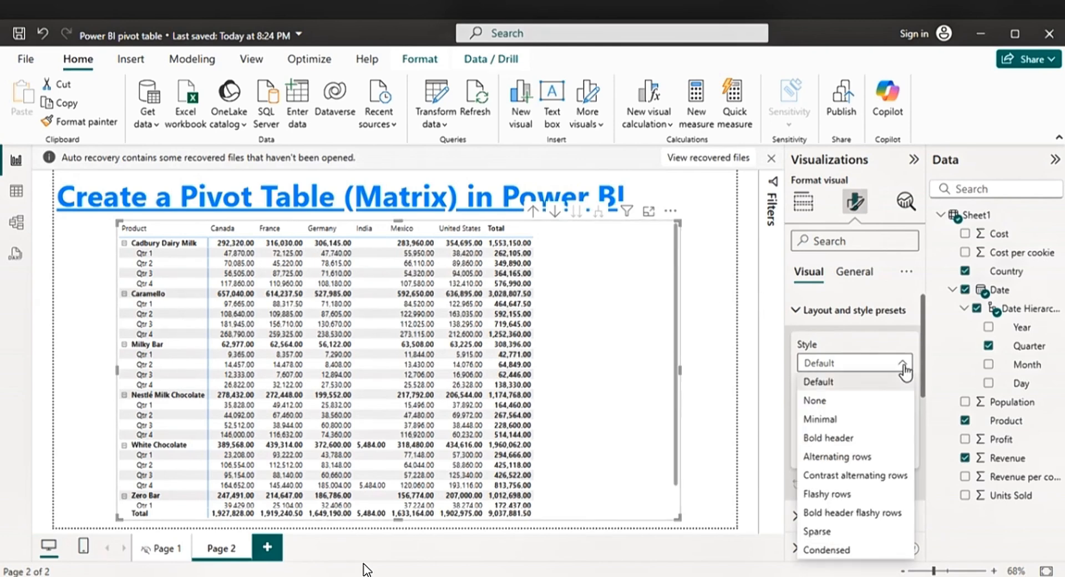
click(820, 401)
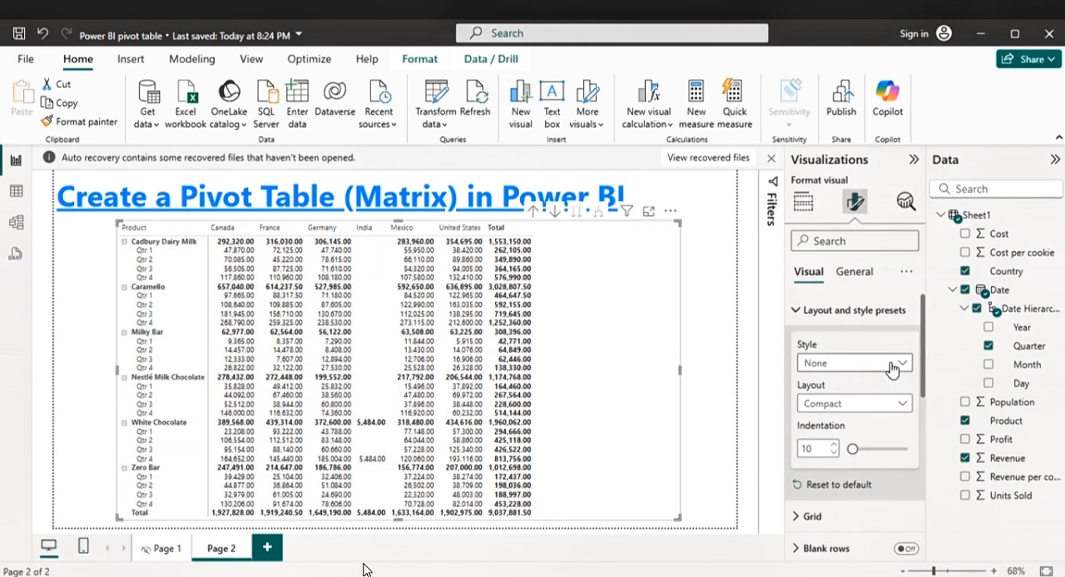
click(904, 367)
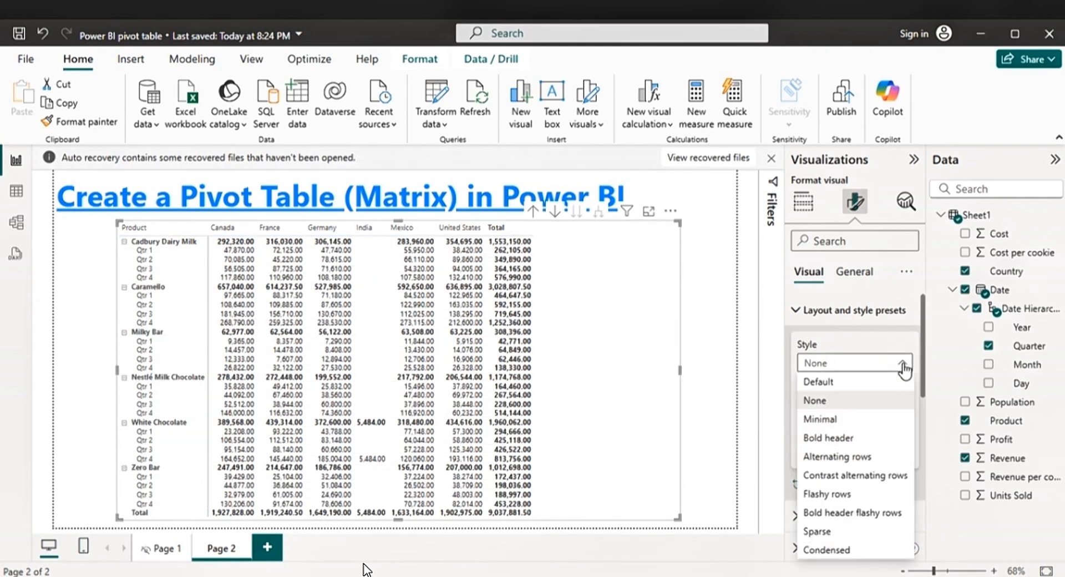
click(833, 421)
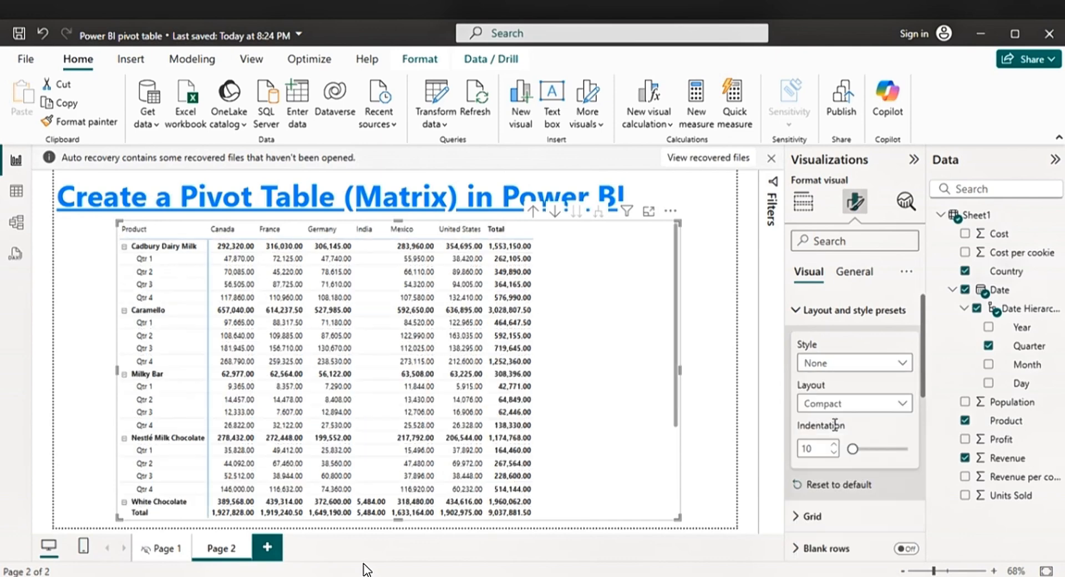
click(903, 363)
click(841, 441)
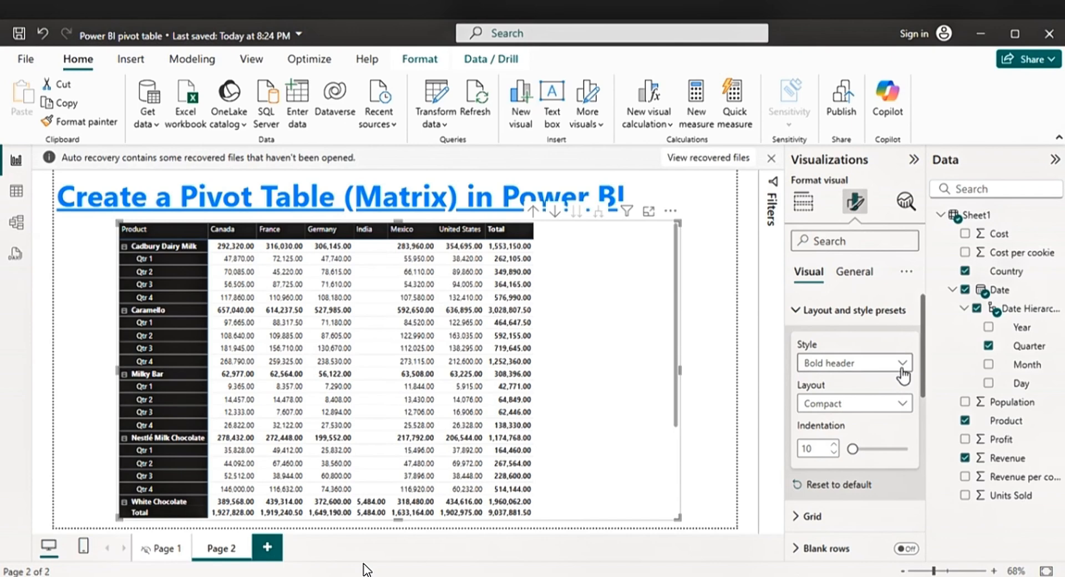
click(903, 363)
click(846, 460)
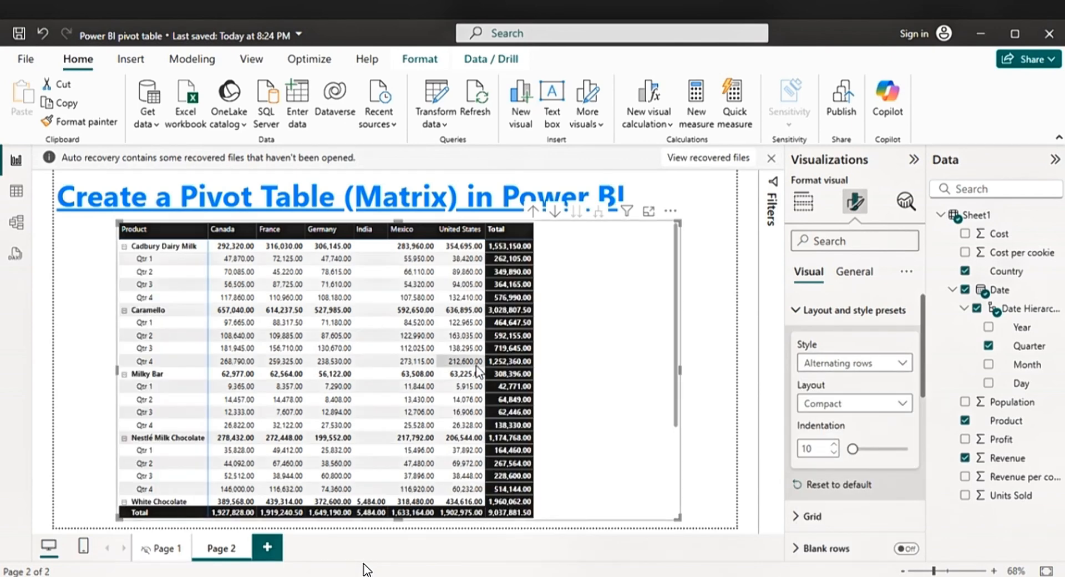
Try the Contrast alternating rows, Flashy rows, Bold header flashy rows and Sparse style presets on the matrix
click(904, 370)
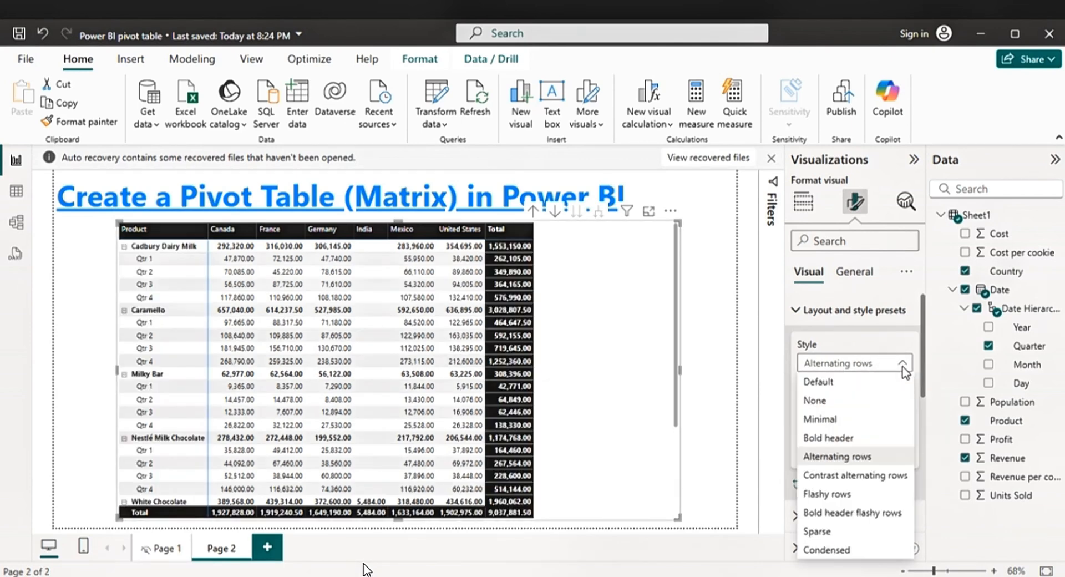
click(832, 476)
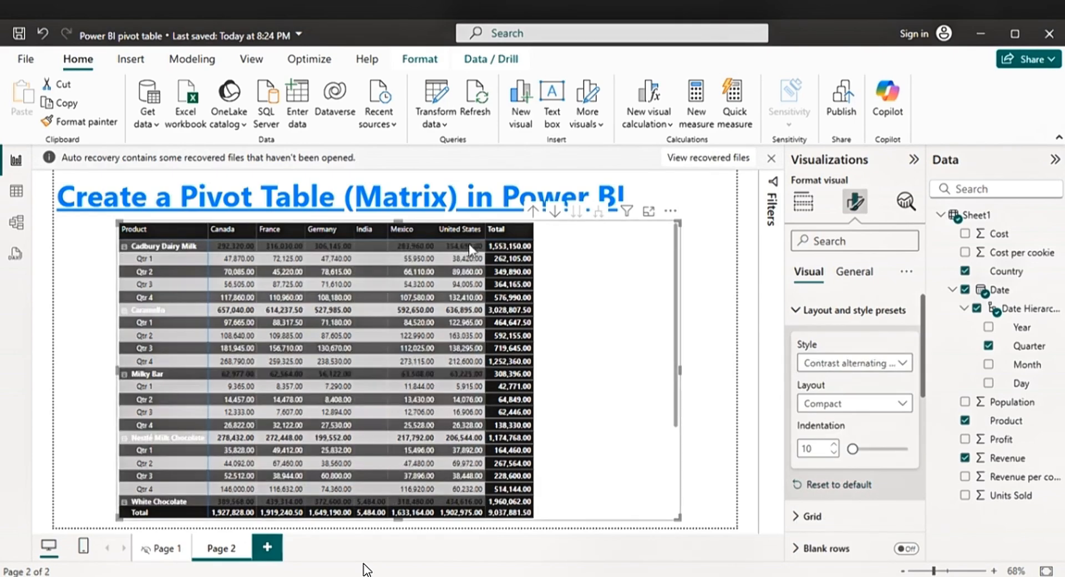
click(904, 363)
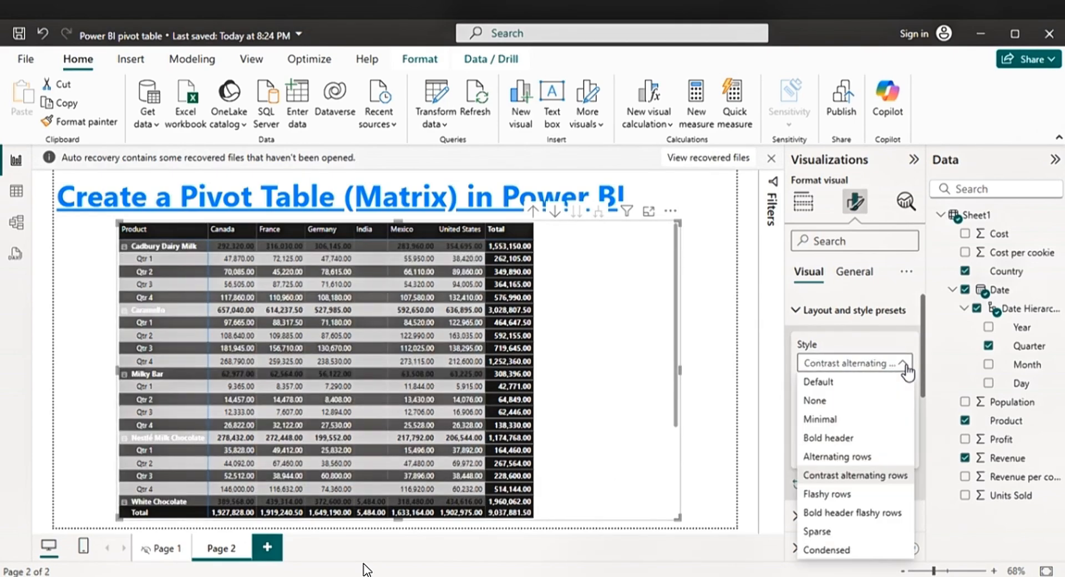
click(843, 494)
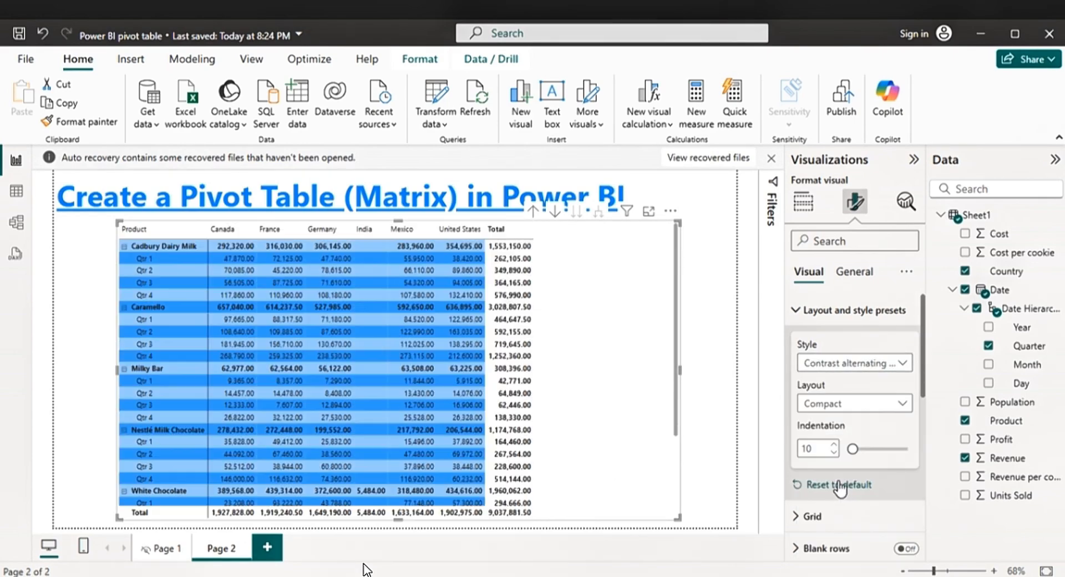
click(900, 368)
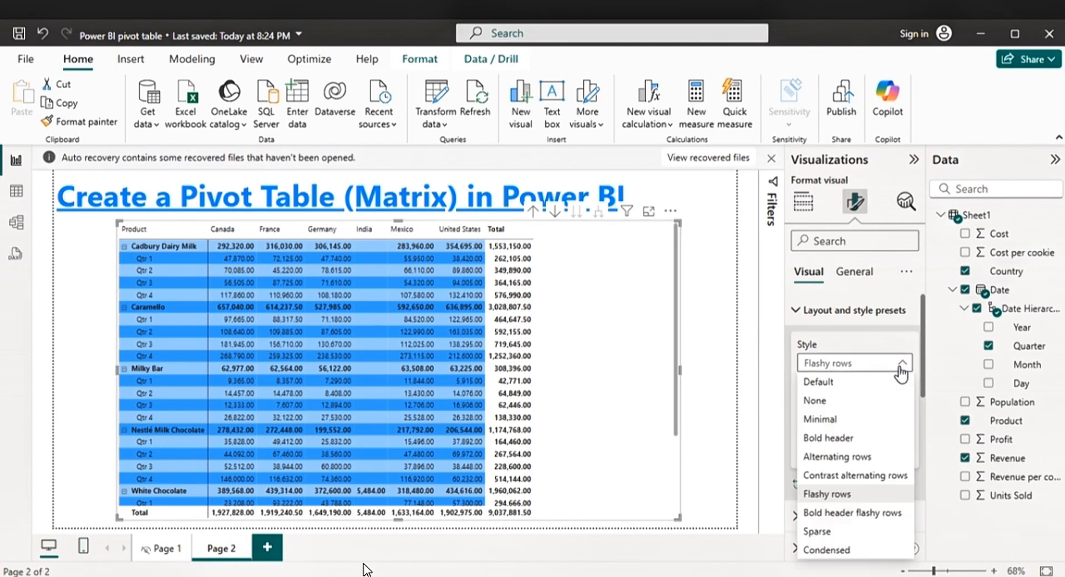
click(859, 512)
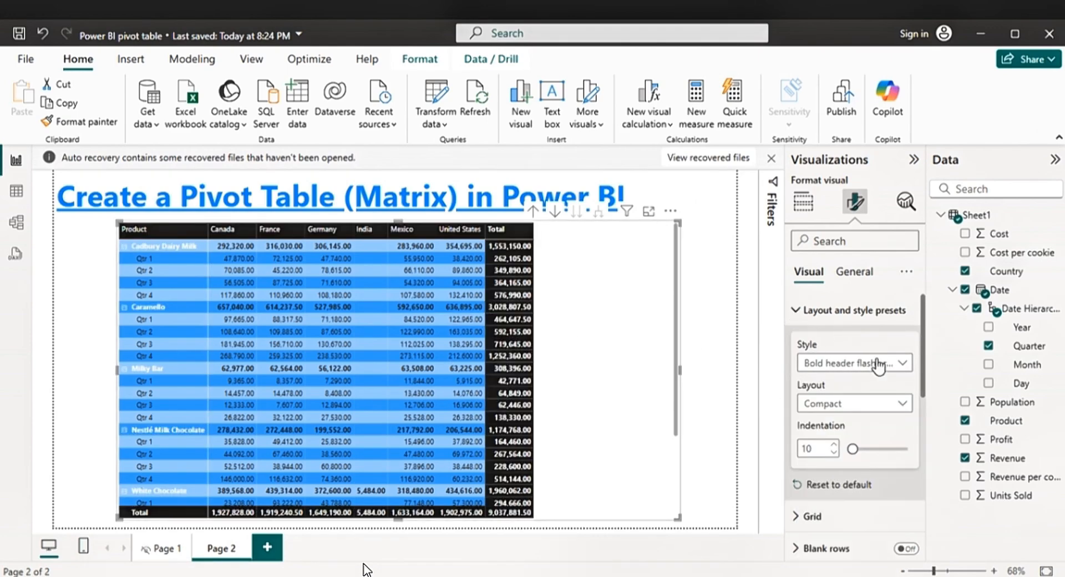
click(904, 366)
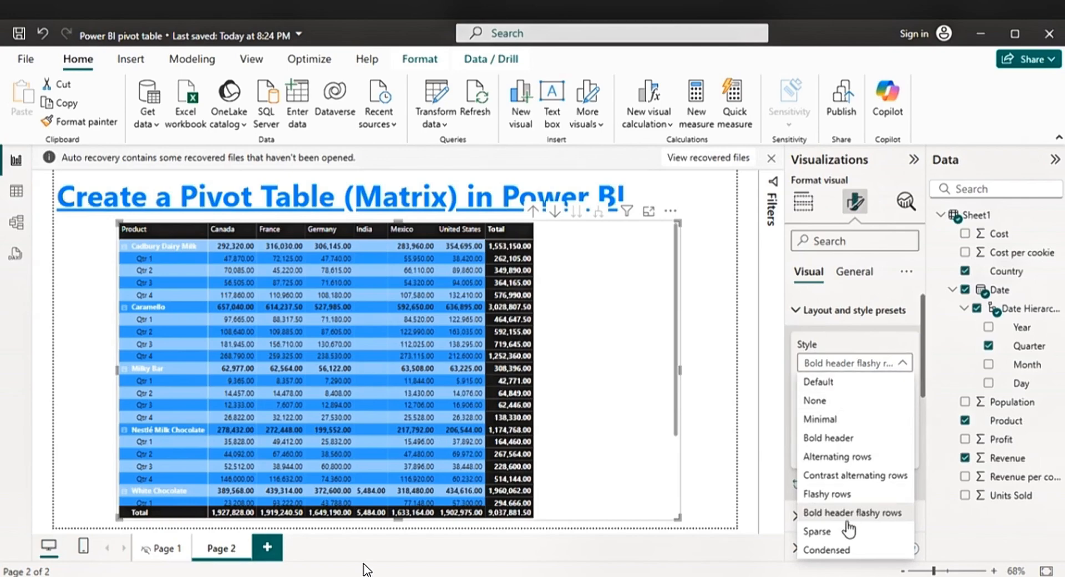
click(818, 531)
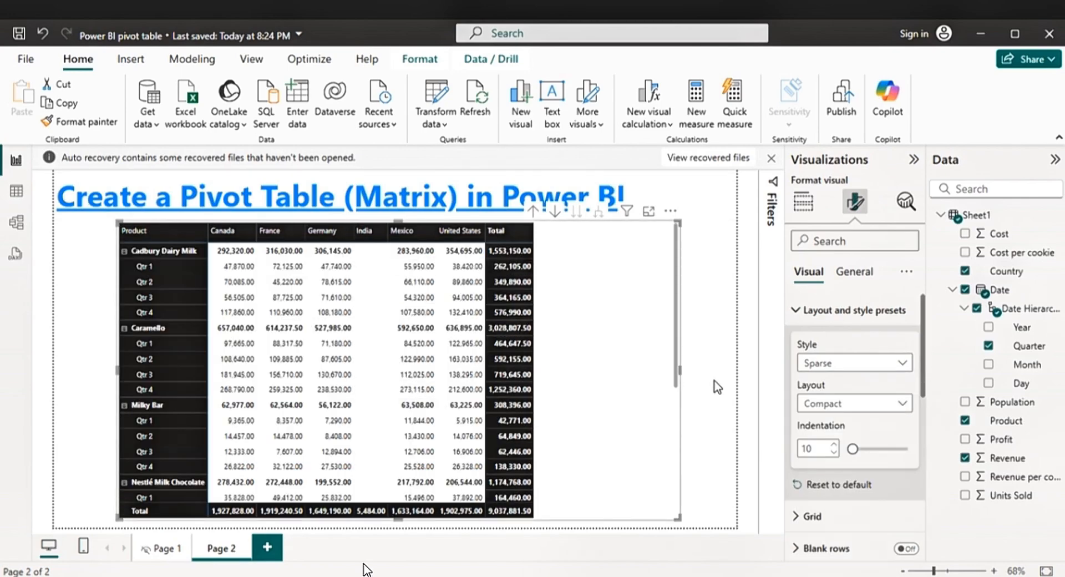
Set the matrix's style preset to Condensed
click(905, 365)
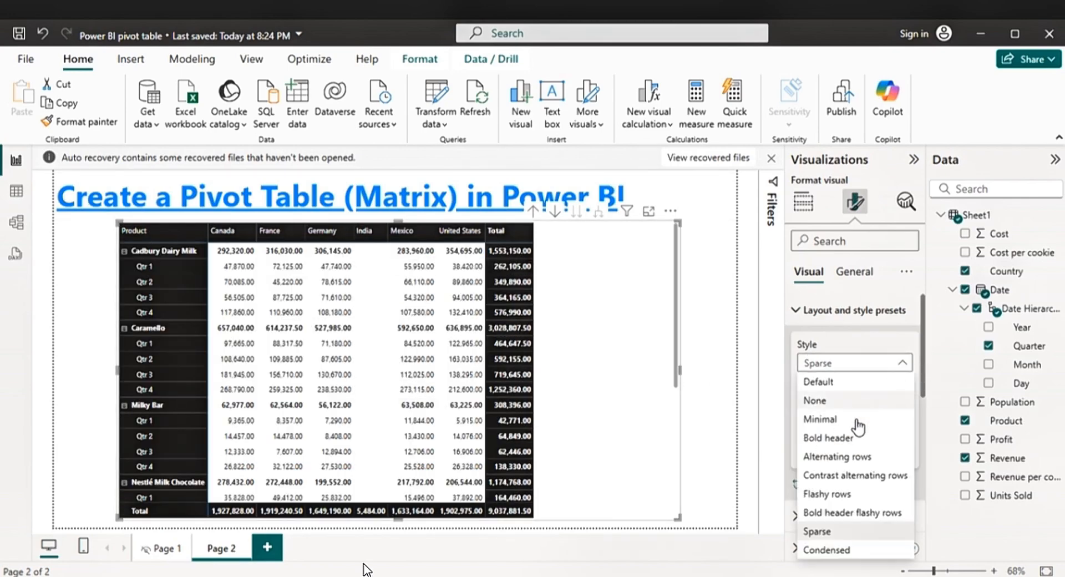
click(827, 550)
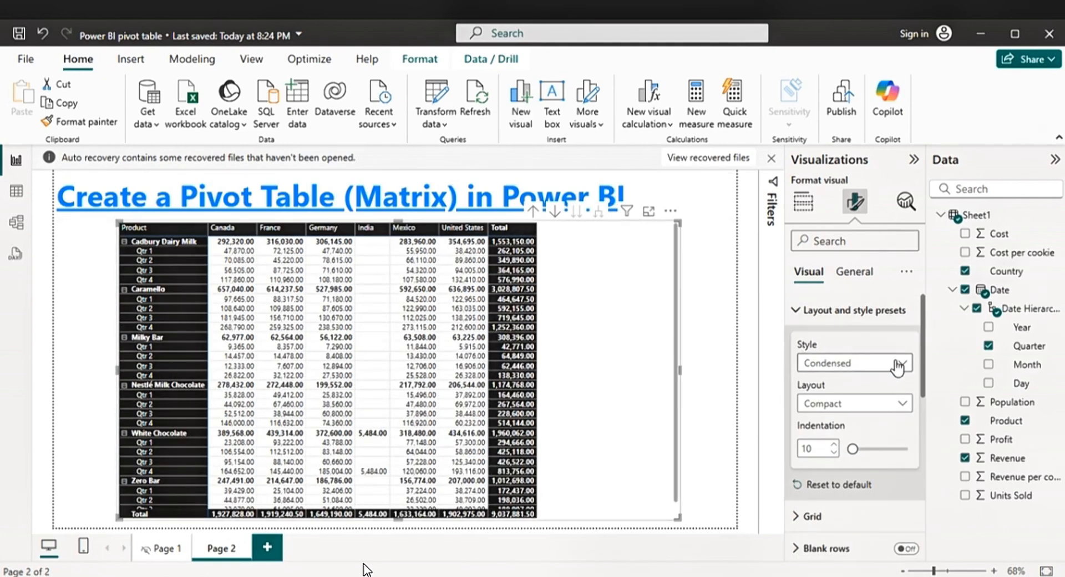
Set the matrix's style preset to Default, and switch its layout to Outline and finally to Tabular
click(905, 366)
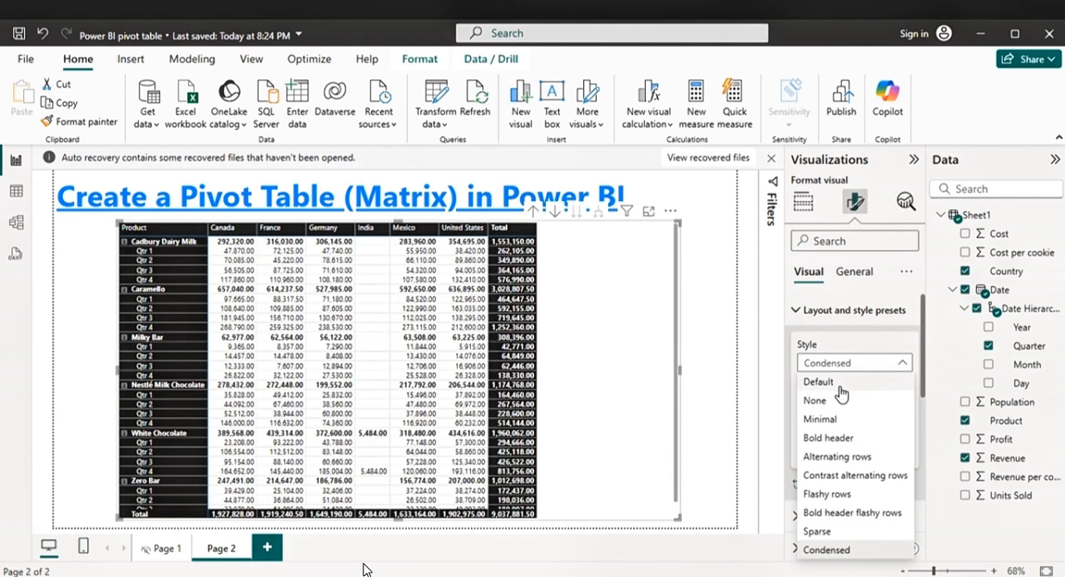
click(841, 387)
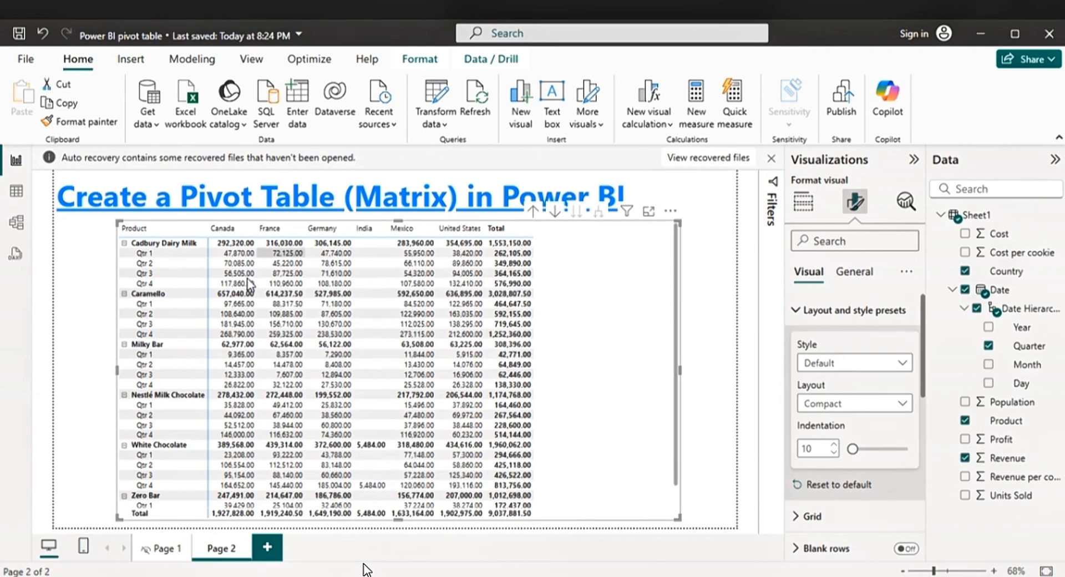
click(903, 407)
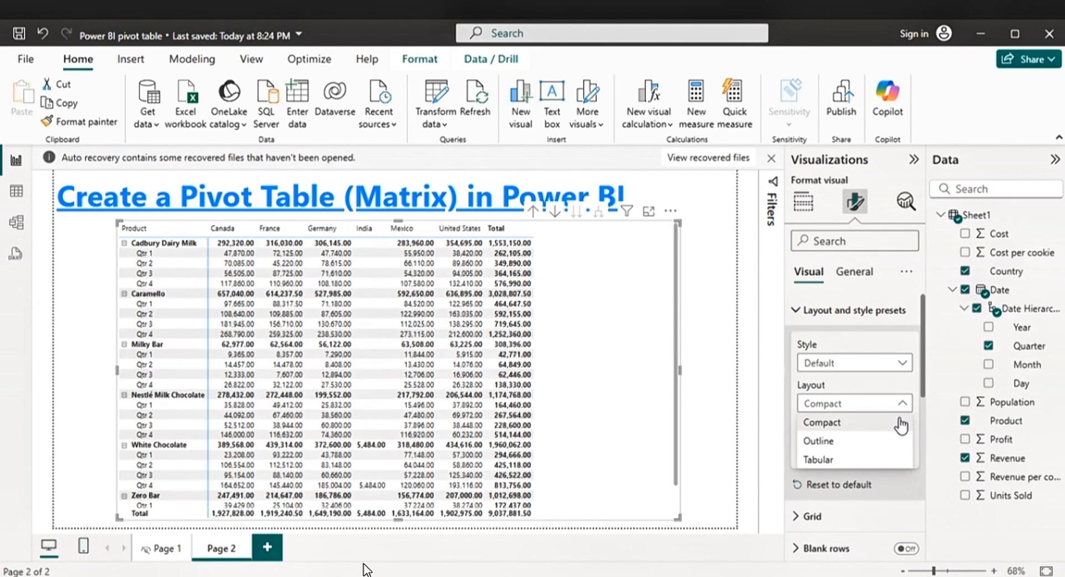
click(832, 442)
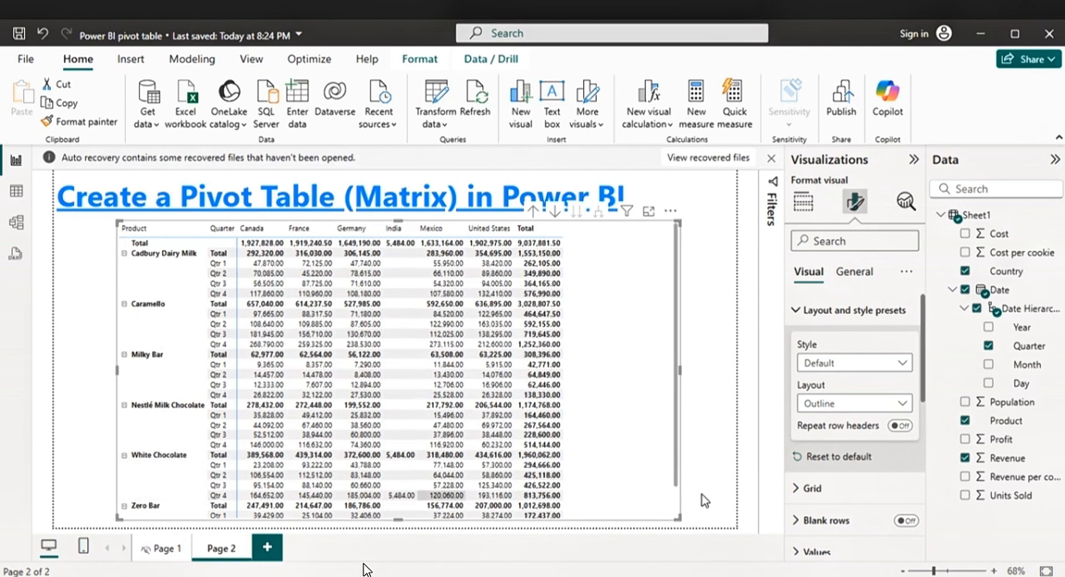
click(906, 413)
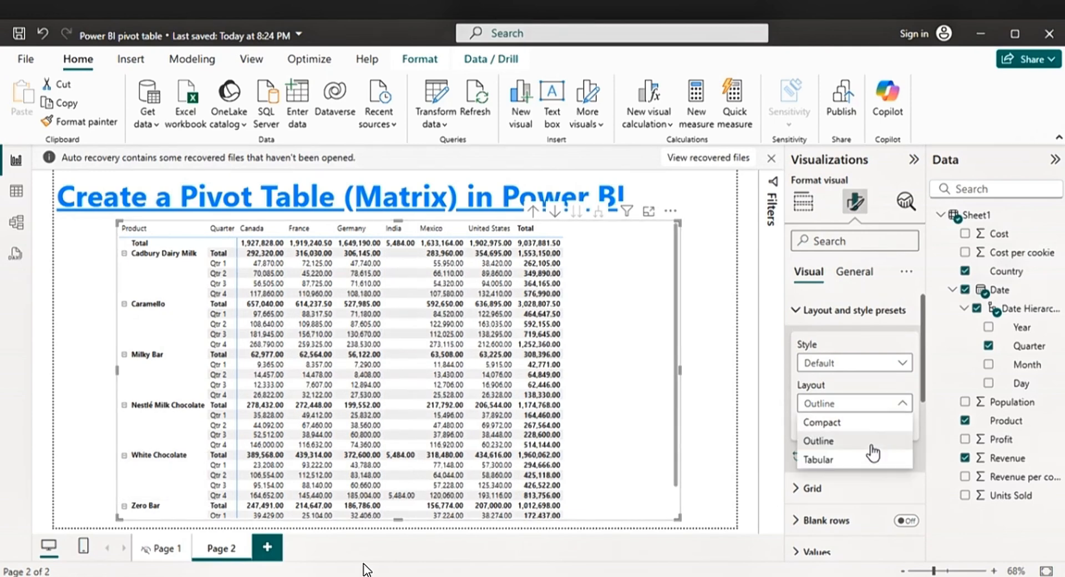
click(862, 467)
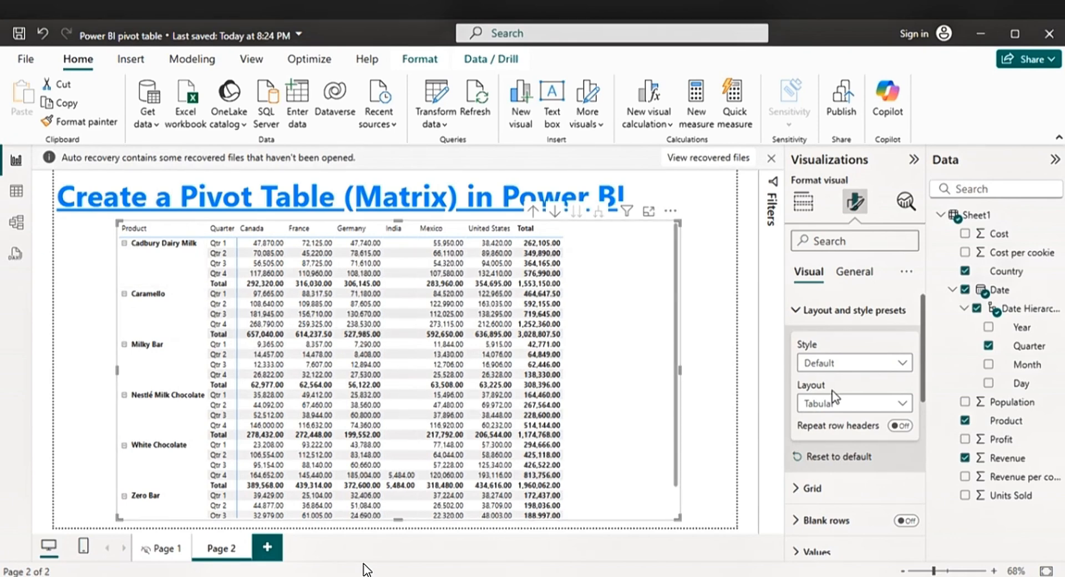
Turn off the +/- icons in the matrix's row headers
scroll(844, 393, down, 3)
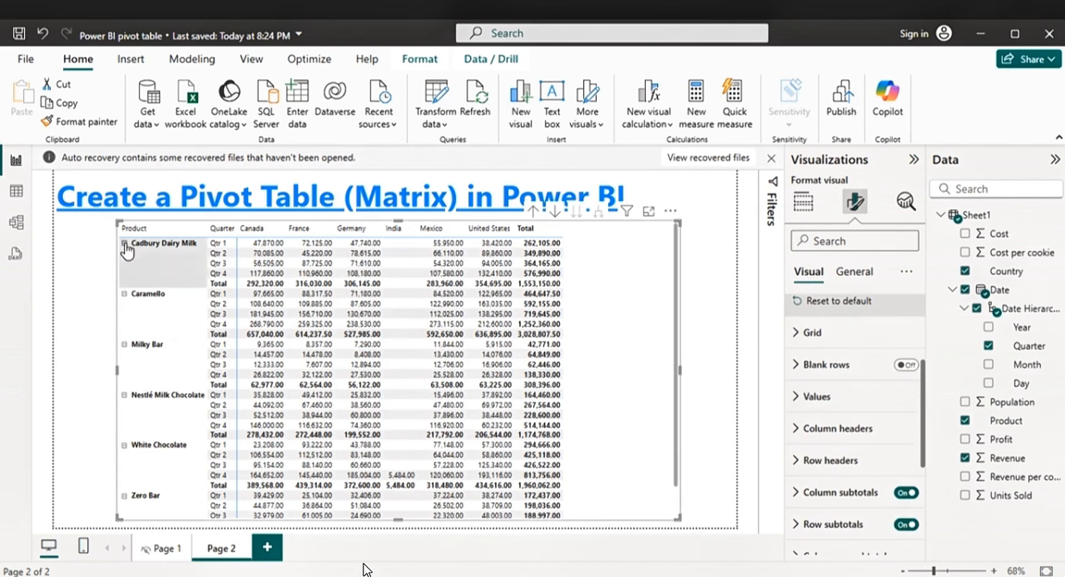
click(857, 462)
scroll(883, 434, down, 3)
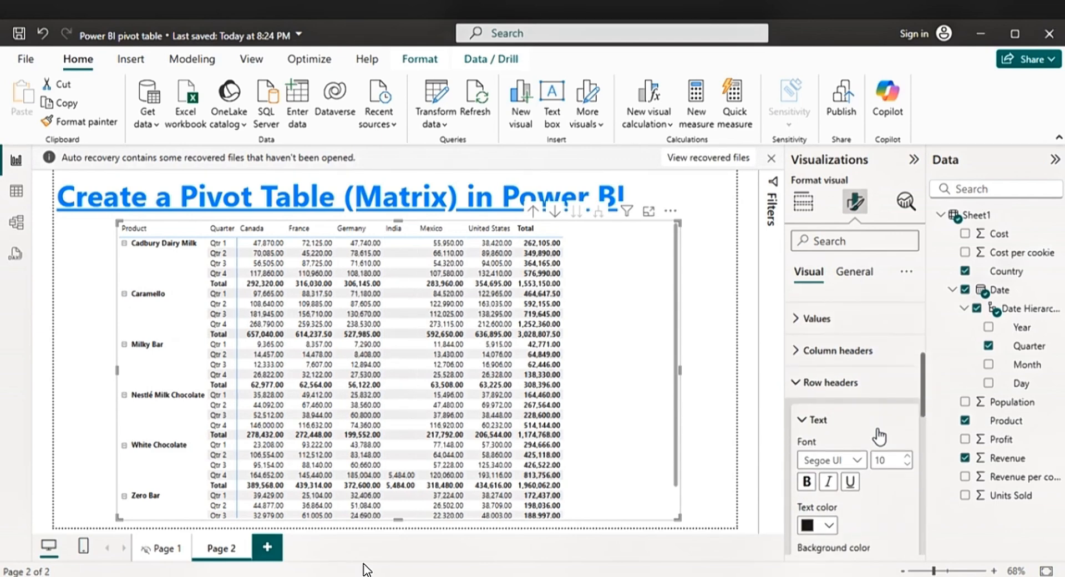
scroll(881, 435, down, 3)
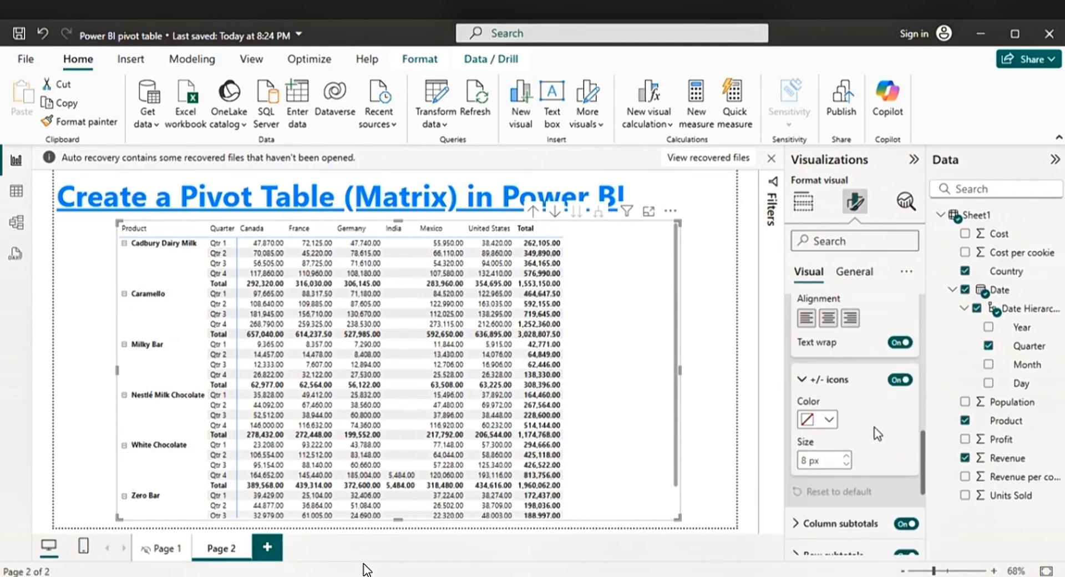
click(900, 380)
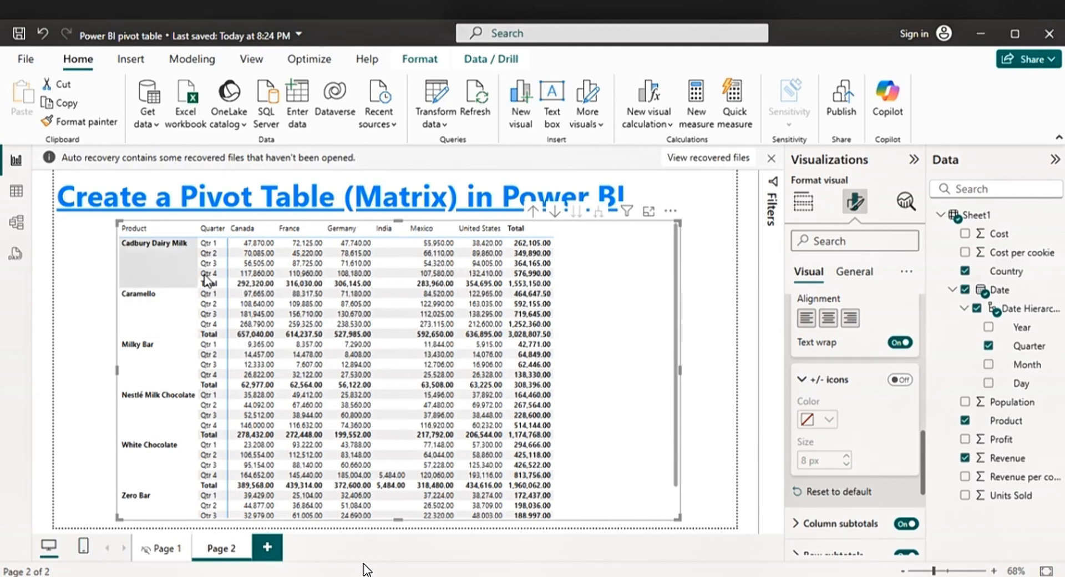
Turn on blank rows between the product groups in the matrix and look through its lower rows
scroll(859, 408, up, 3)
scroll(859, 409, up, 5)
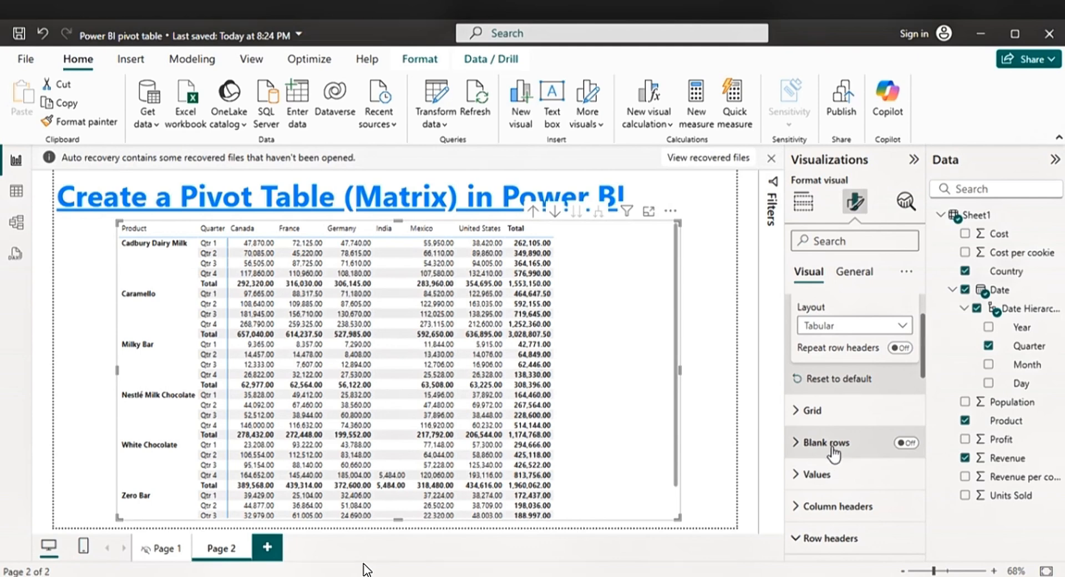
click(909, 443)
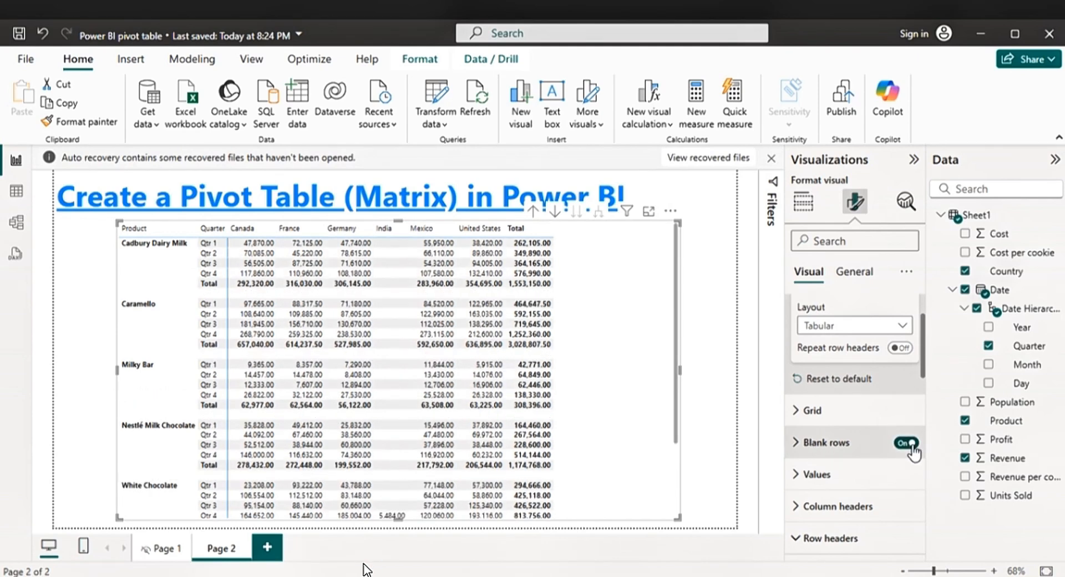
scroll(342, 387, down, 3)
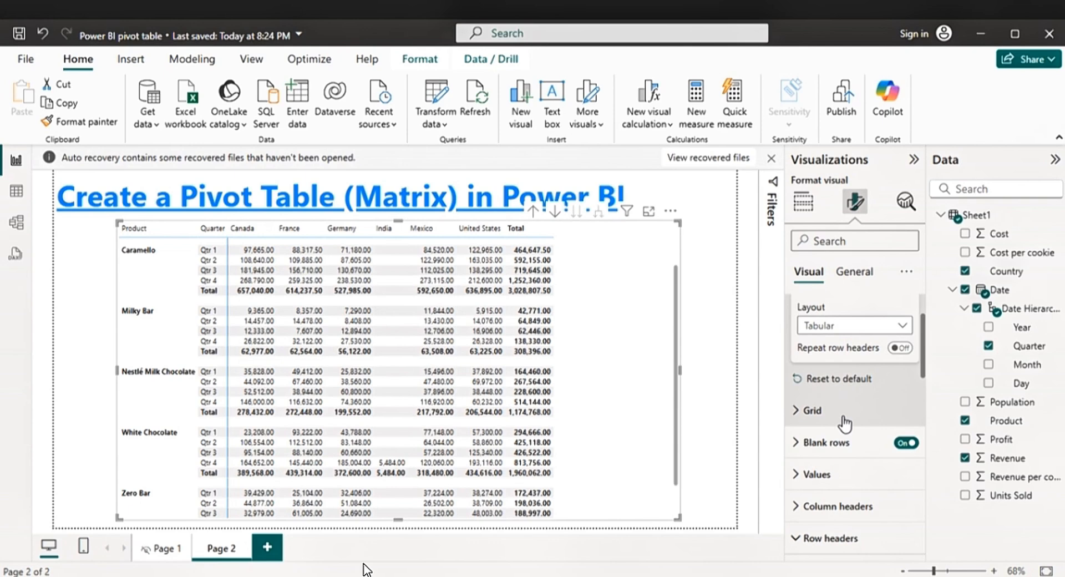
Set the background color of the matrix's column headers to blue
click(831, 507)
scroll(850, 356, down, 2)
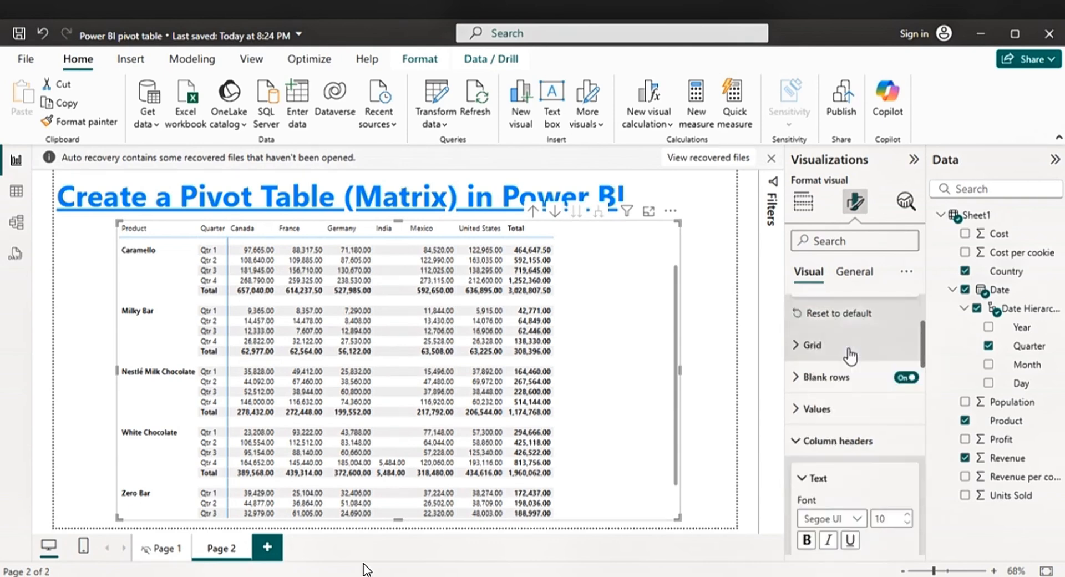
scroll(850, 356, down, 5)
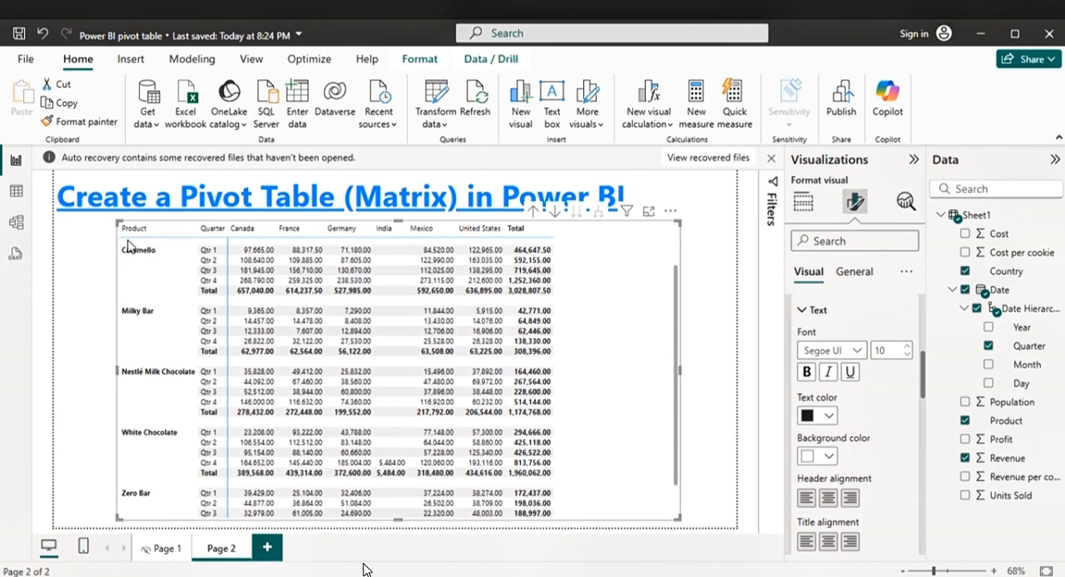
click(826, 457)
click(862, 210)
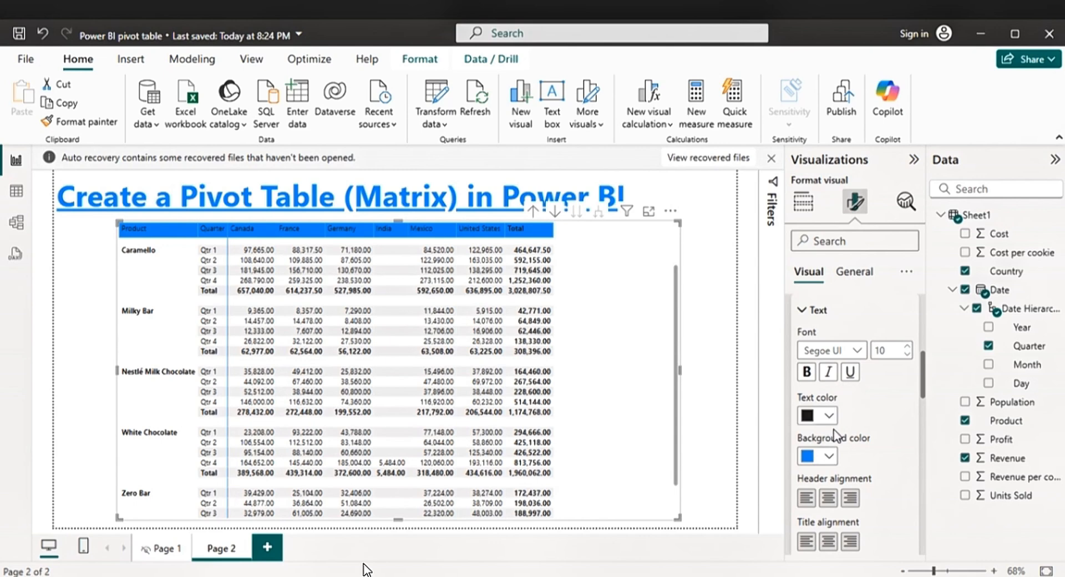
Make the matrix's column header text bold and white, and select its font size value
click(807, 372)
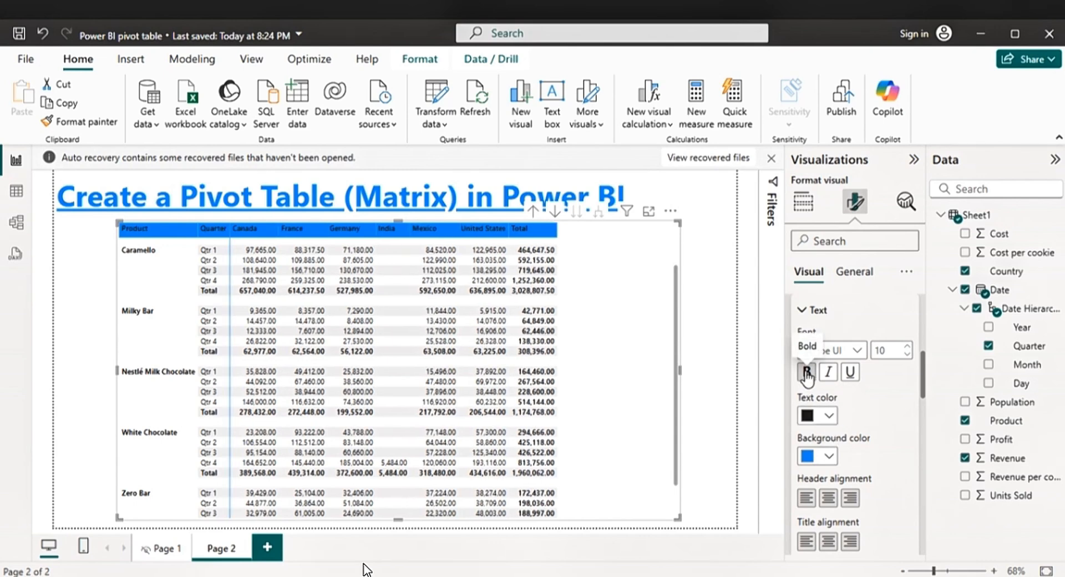
click(827, 416)
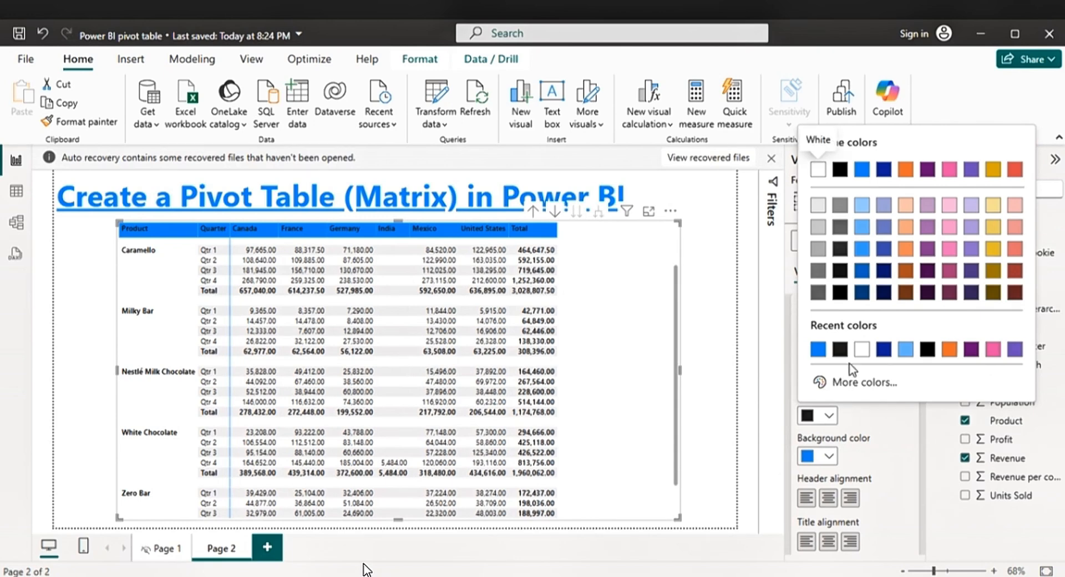
click(862, 350)
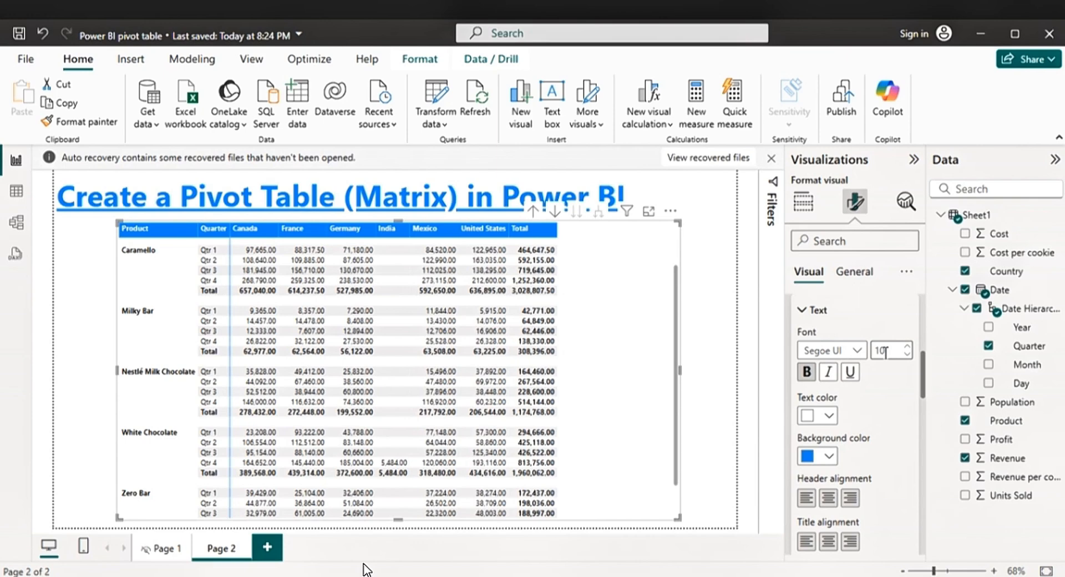
double_click(885, 351)
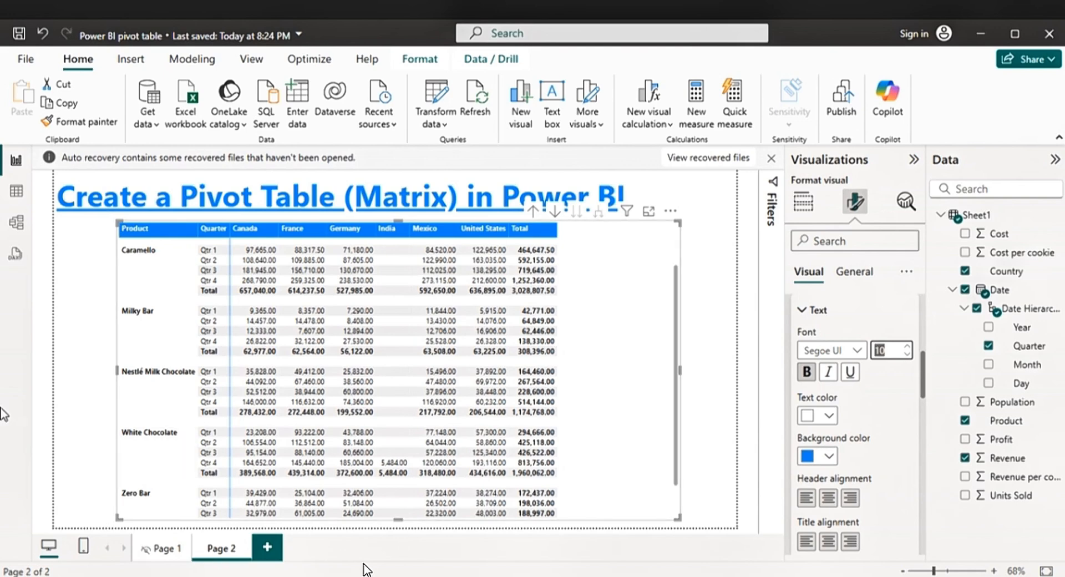
Highlight the Caramello group and turn on repeated row headers for the matrix's Tabular layout
click(149, 279)
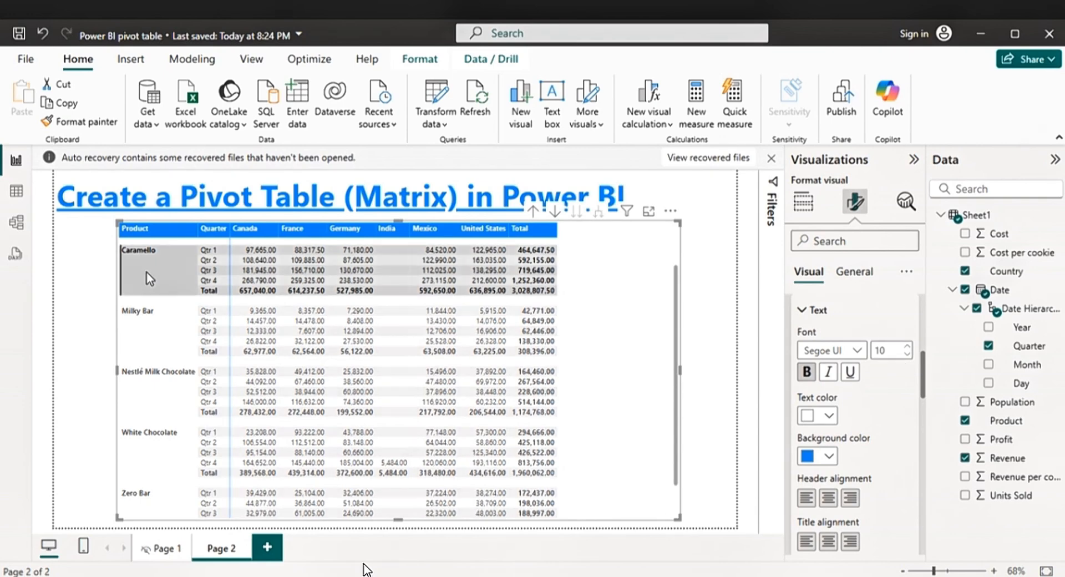
scroll(891, 426, up, 3)
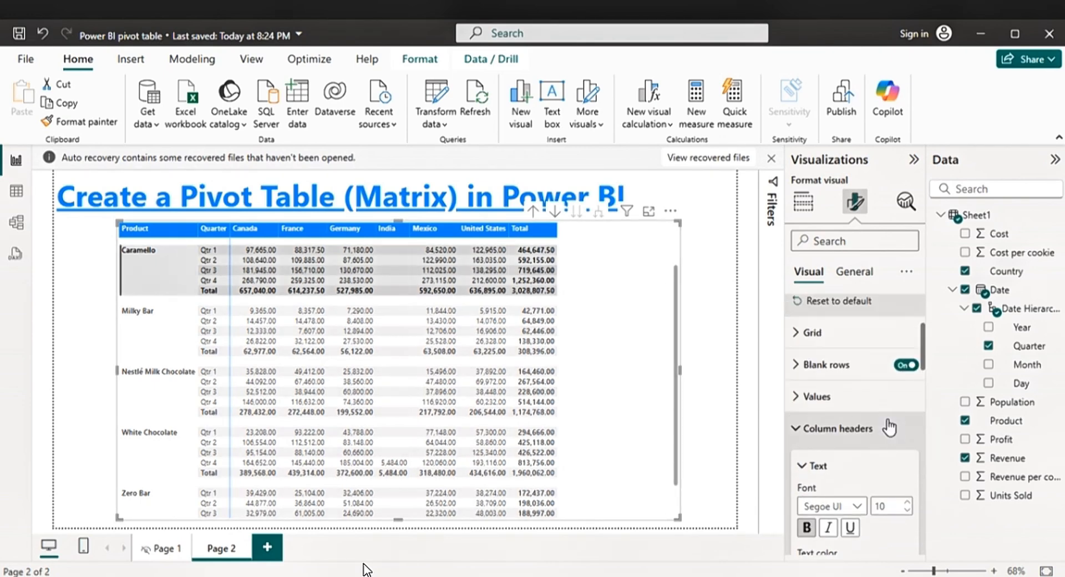
scroll(890, 426, up, 2)
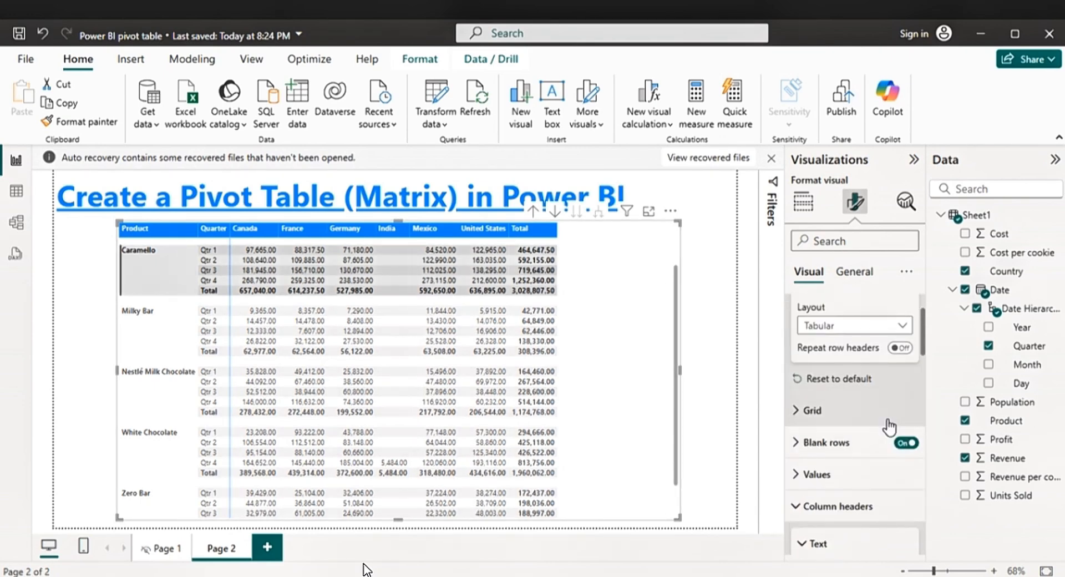
scroll(890, 426, up, 2)
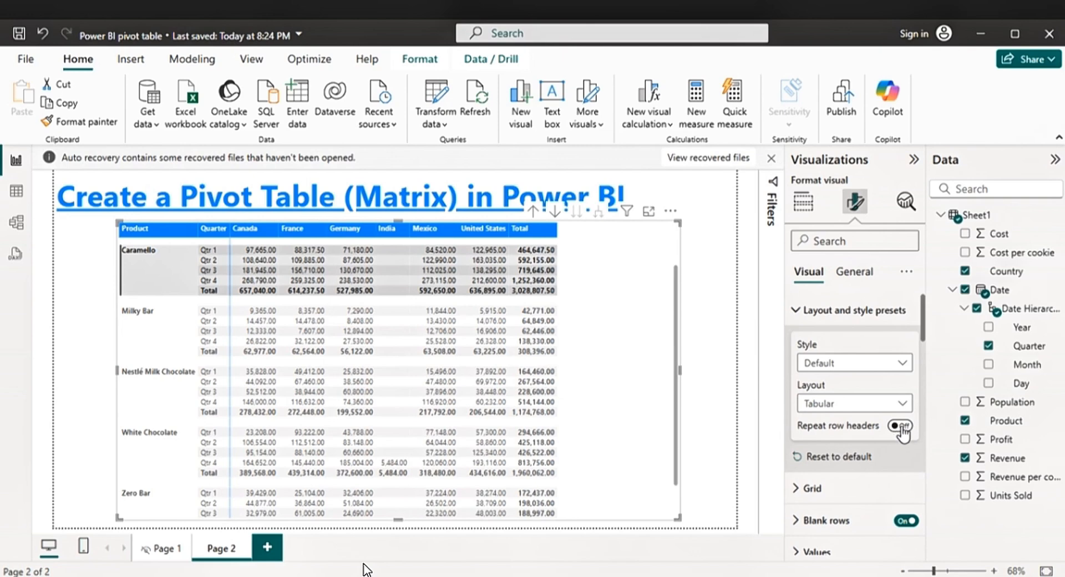
click(899, 426)
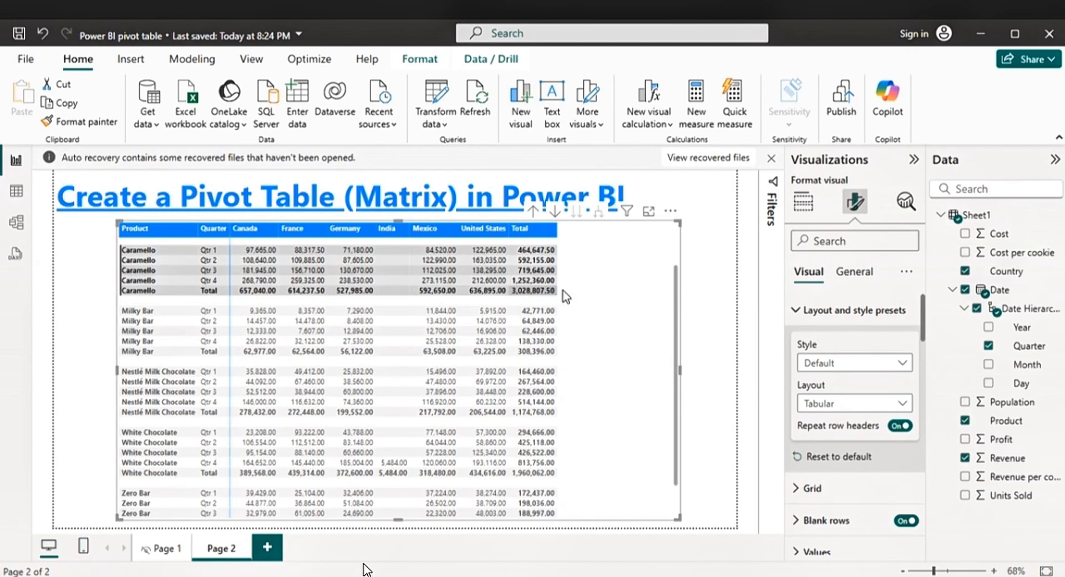
Turn off the column subtotals of the matrix
scroll(819, 380, down, 5)
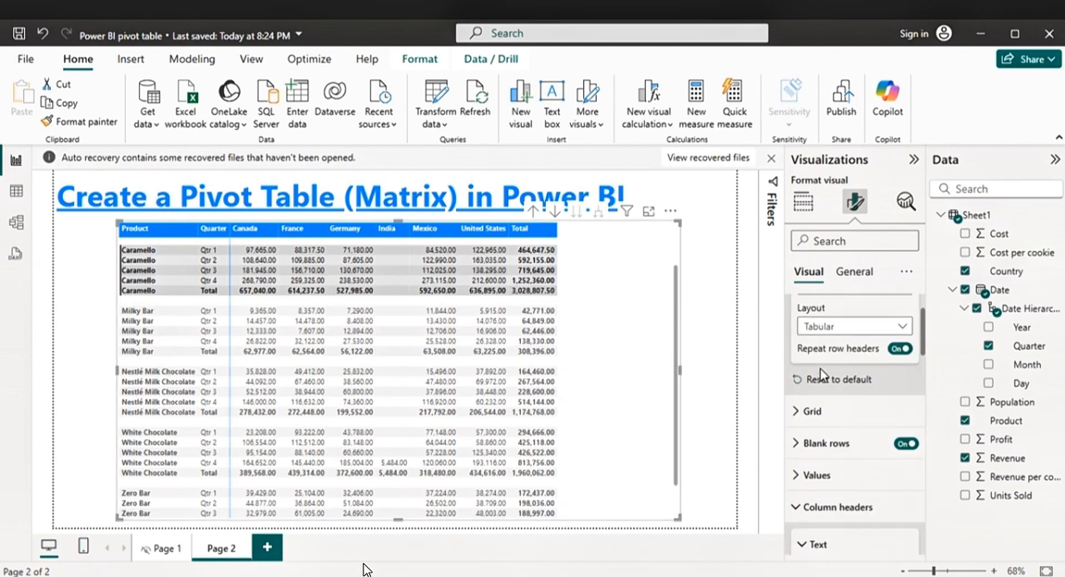
scroll(824, 375, down, 10)
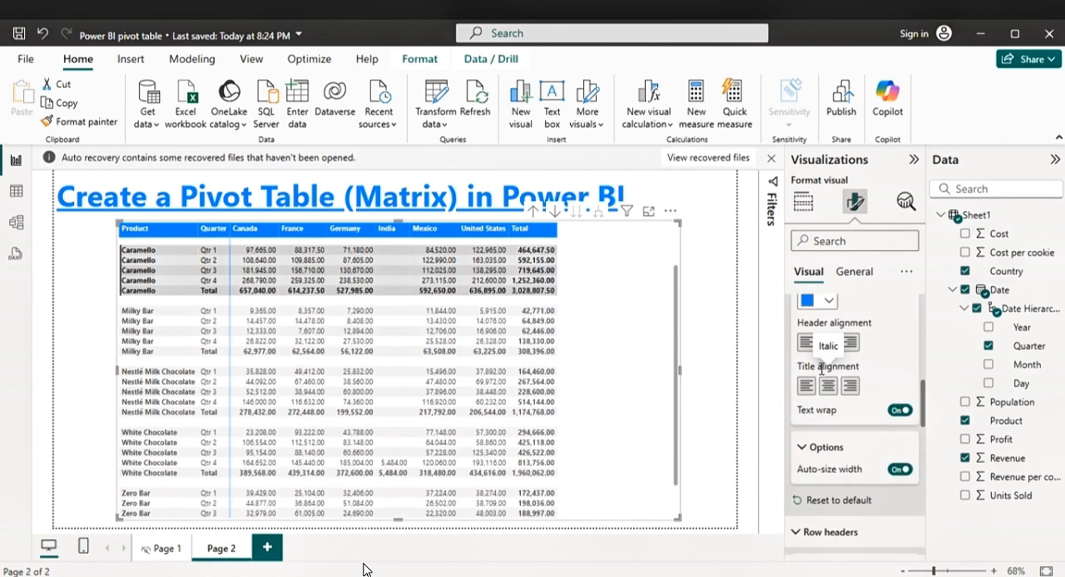
scroll(823, 375, down, 8)
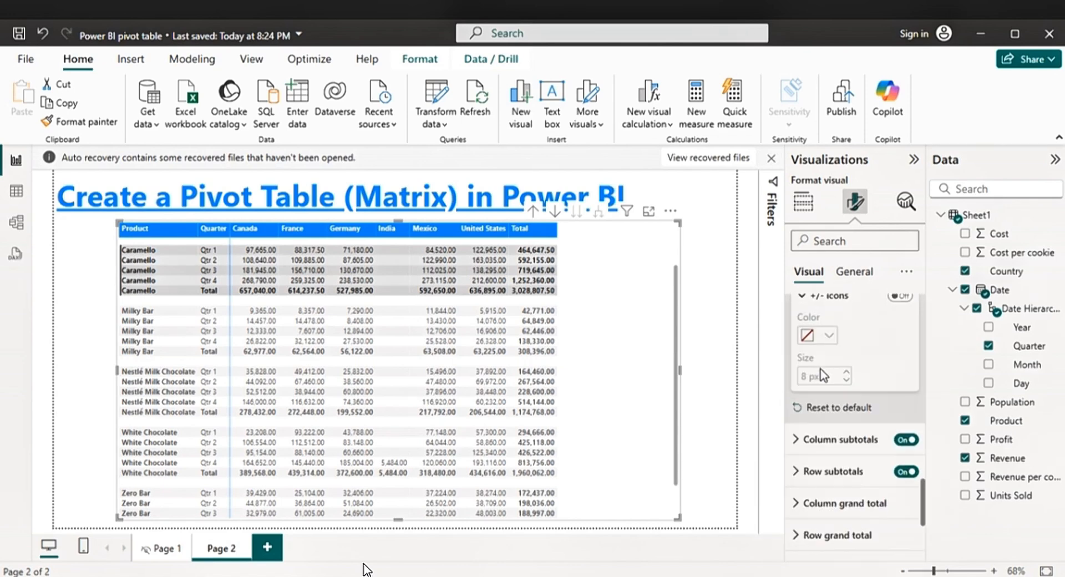
scroll(823, 375, down, 2)
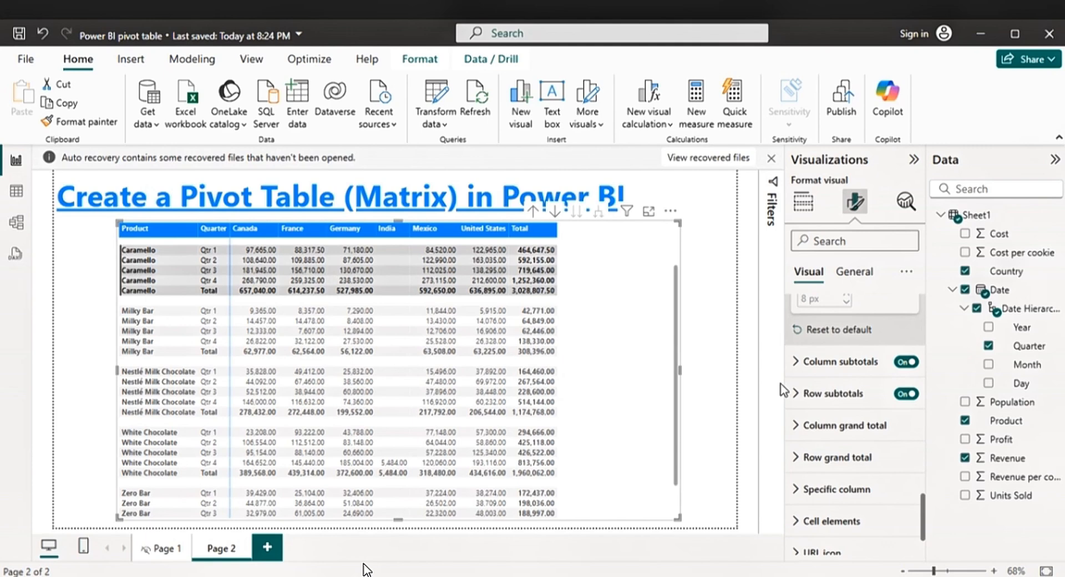
click(905, 361)
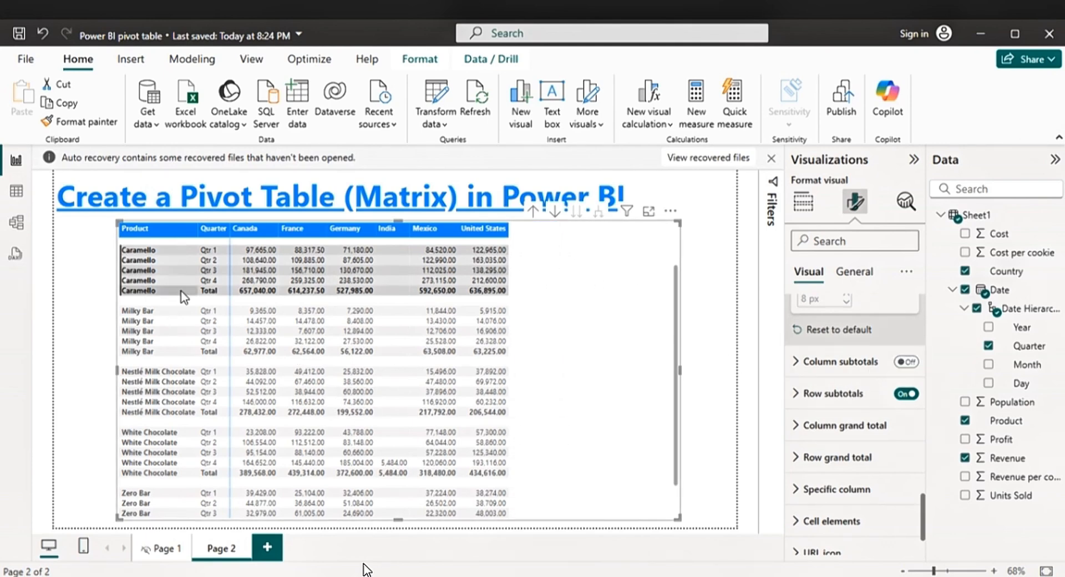
Try the matrix without row subtotals and turn them back on
click(904, 394)
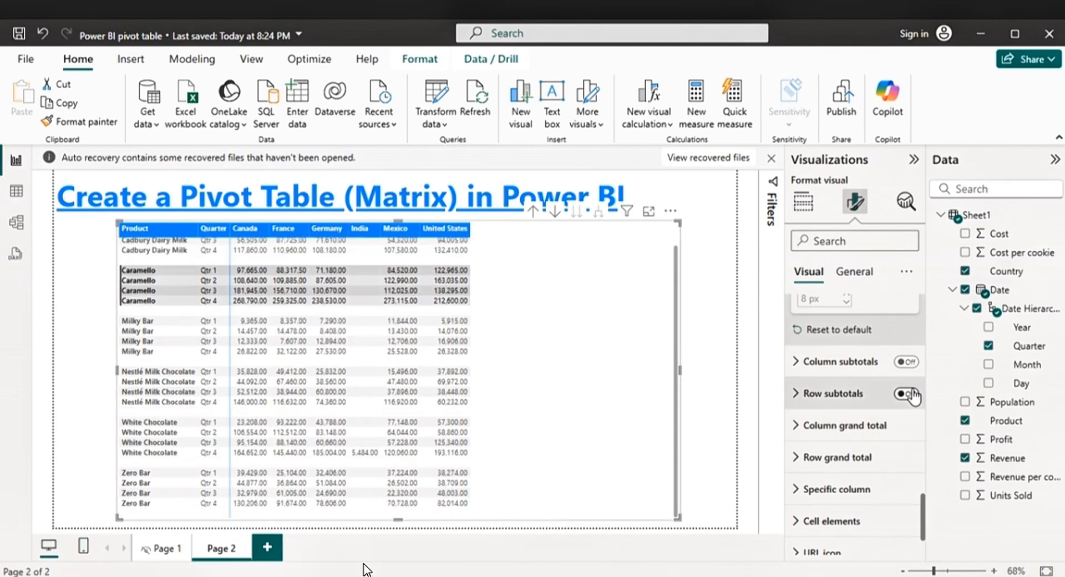
click(910, 394)
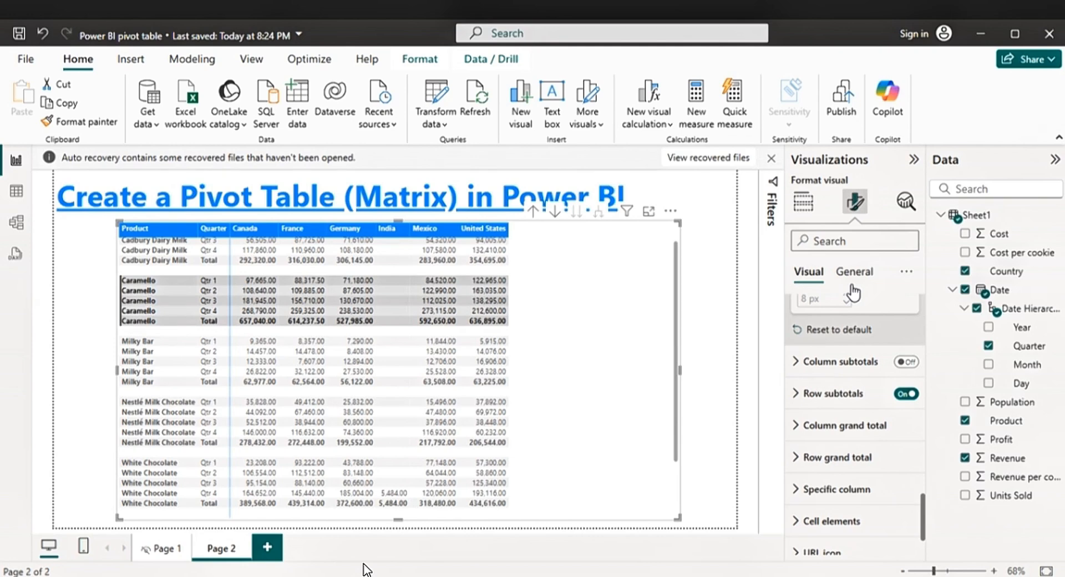
Clear the Caramello highlight, go back to the first matrix rows, and return to the visual's build settings
click(590, 366)
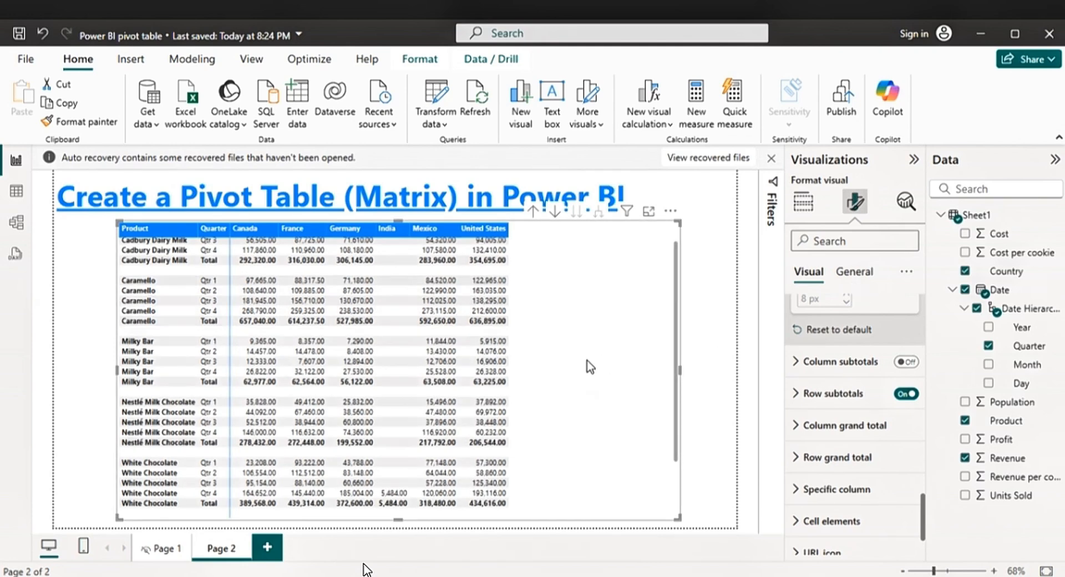
scroll(589, 366, up, 1)
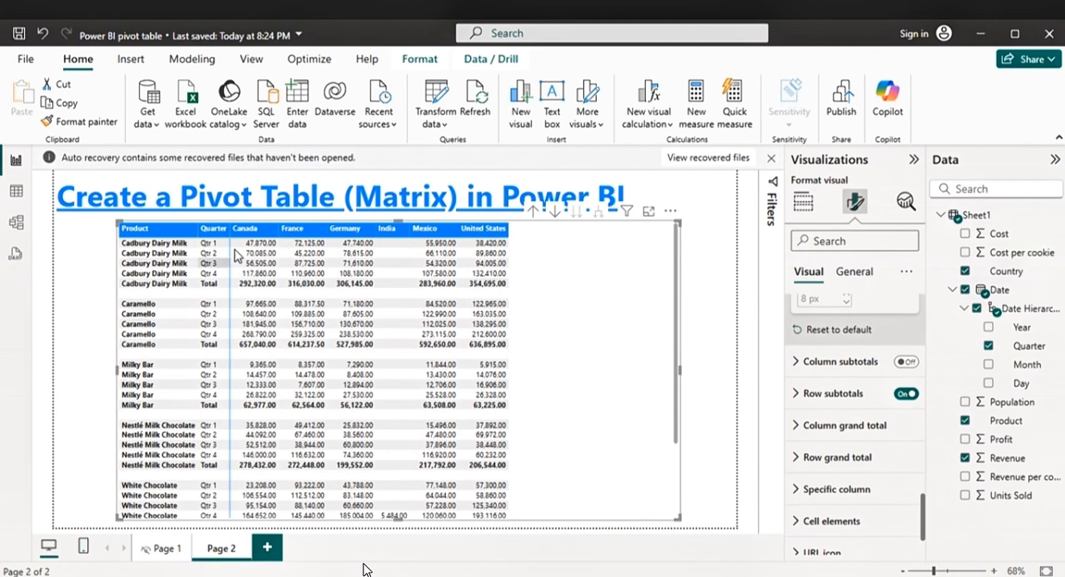
click(803, 203)
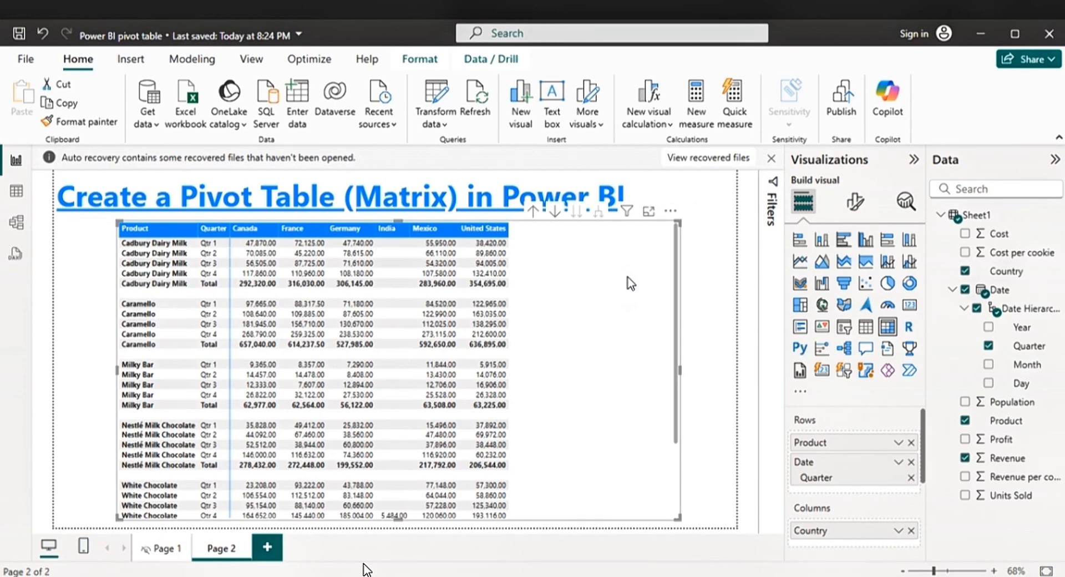
Add data bars to the matrix's Sum of Revenue values, with light orange positive bars and light blue negative bars
scroll(827, 535, down, 2)
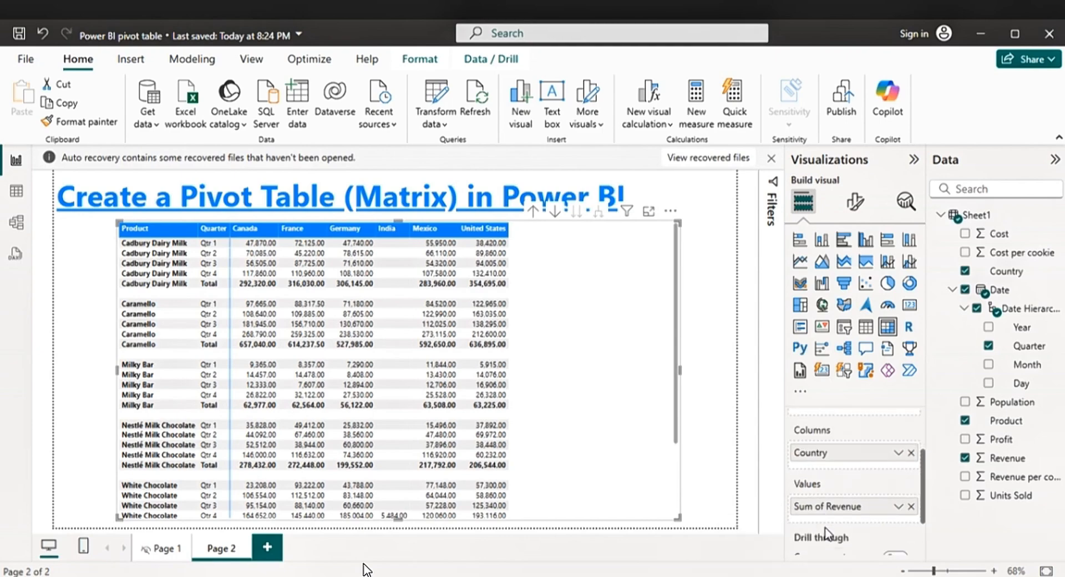
right_click(840, 515)
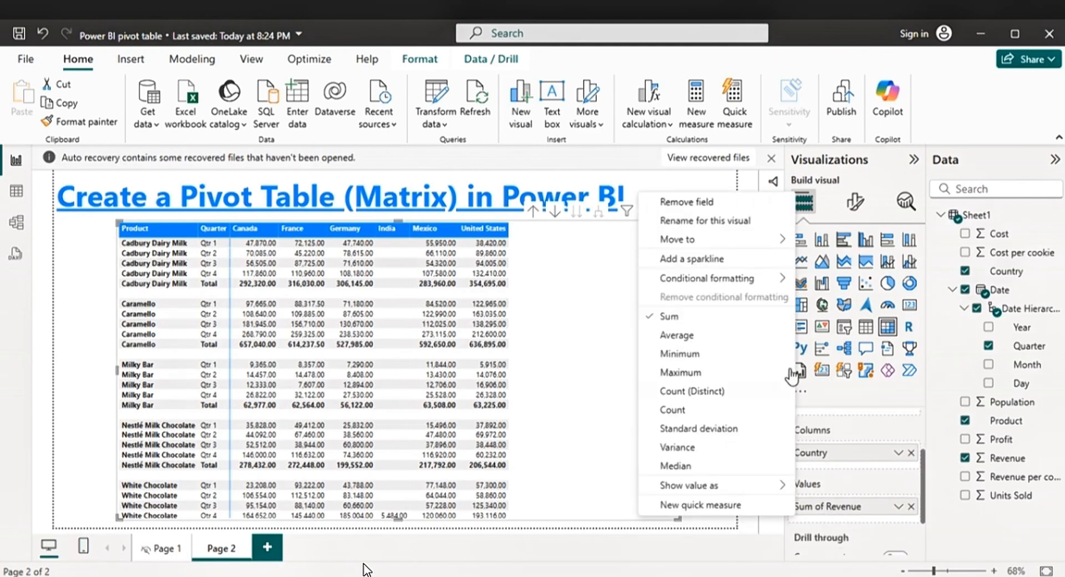
mouse_move(780, 285)
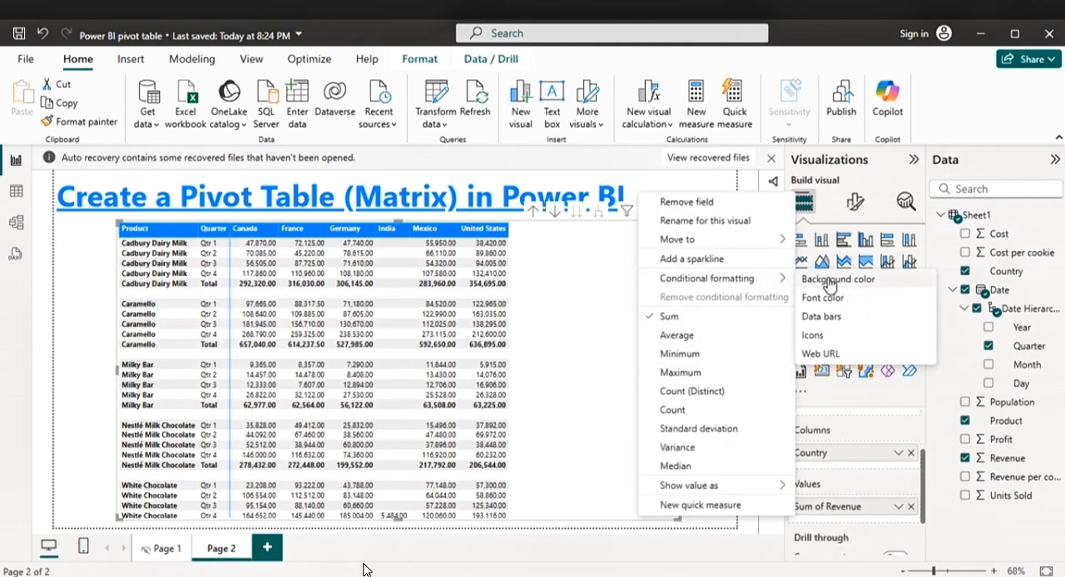
click(821, 316)
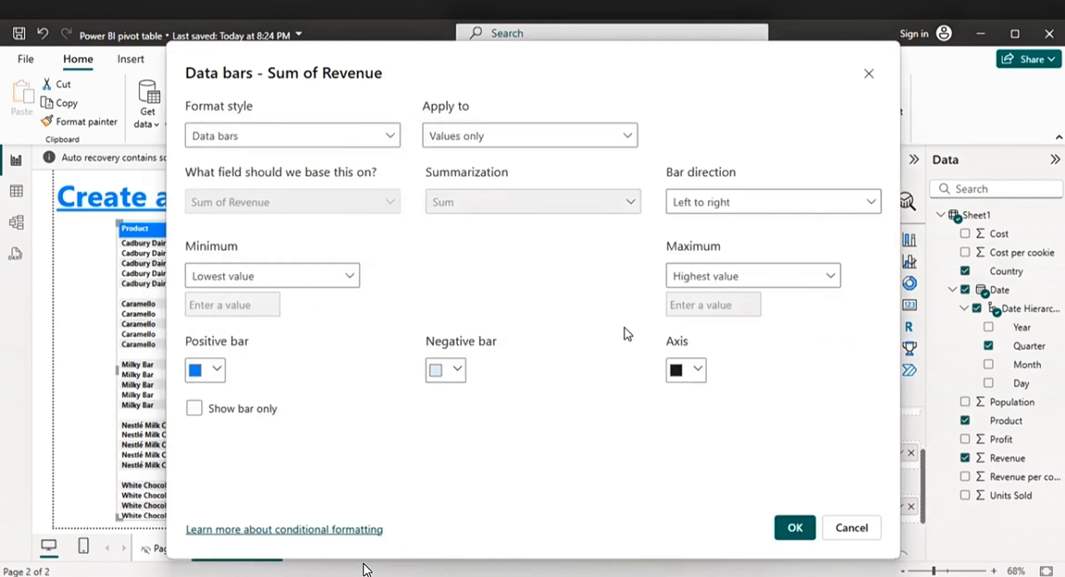
click(217, 369)
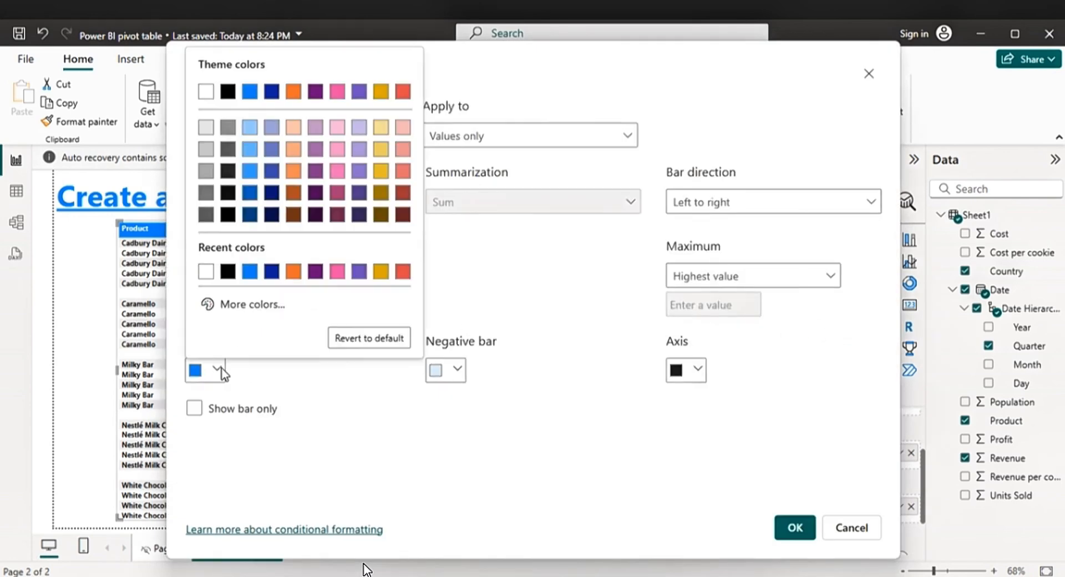
click(294, 172)
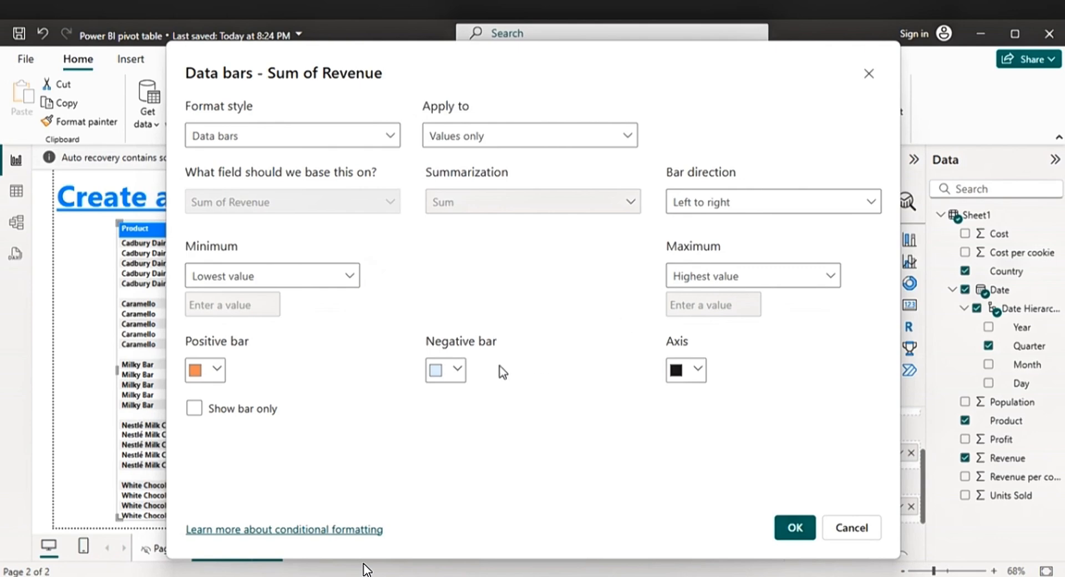
click(457, 369)
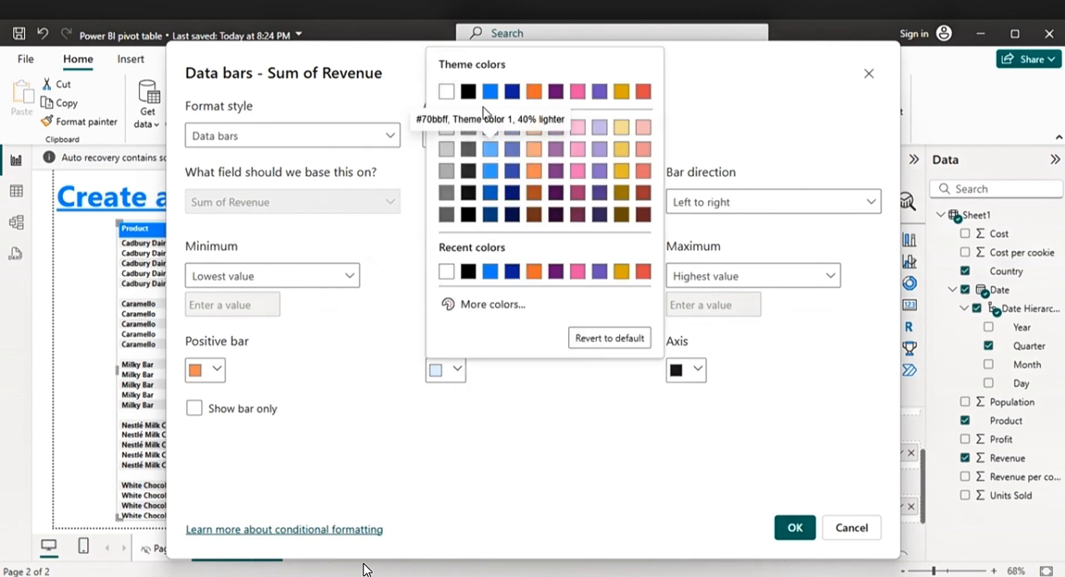
click(492, 136)
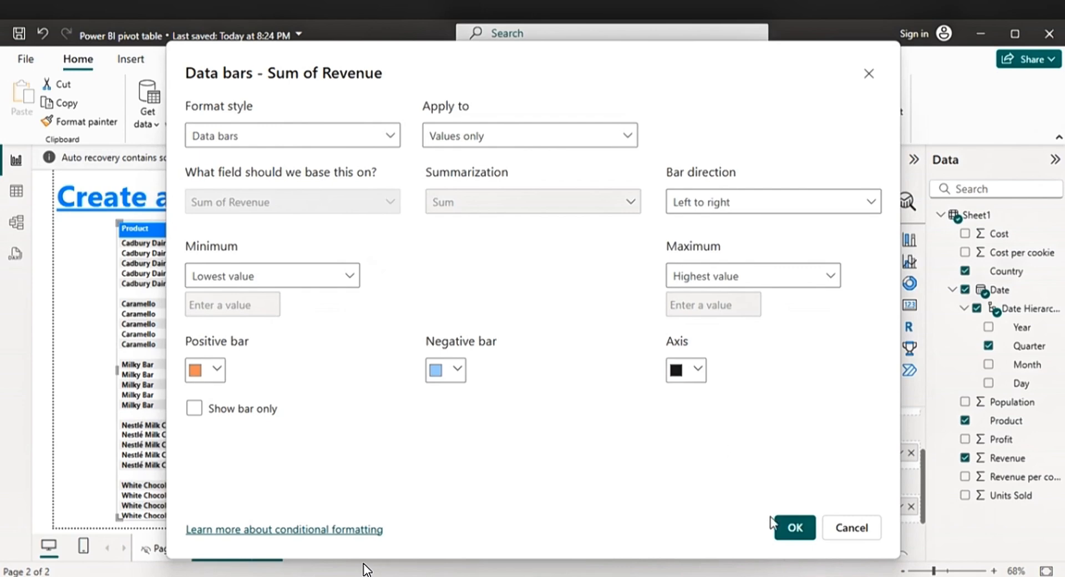
click(795, 527)
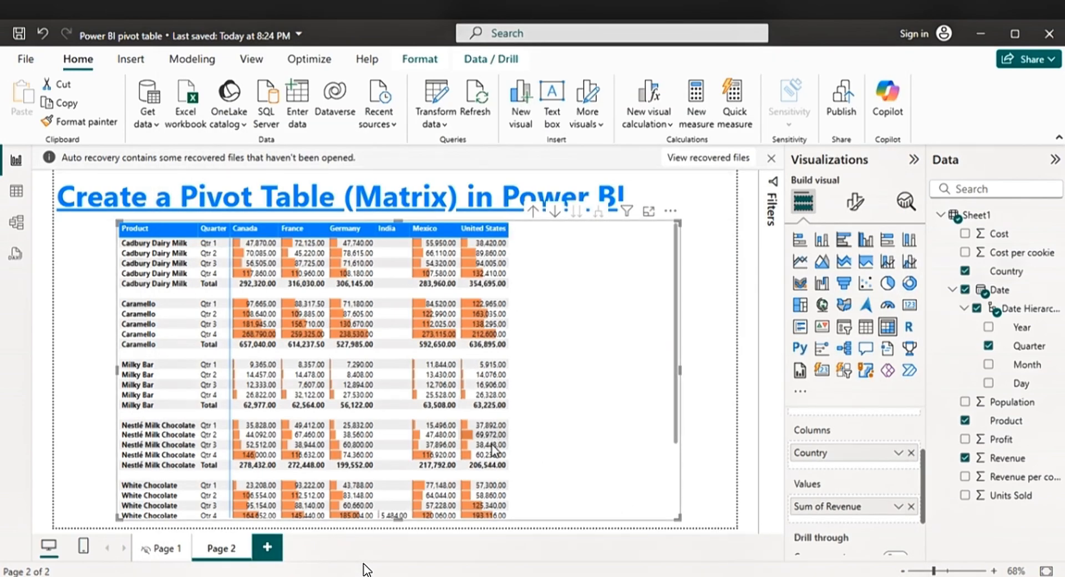
Try the revenue data bars with the bar-only option, without the numbers, and undo it
right_click(857, 515)
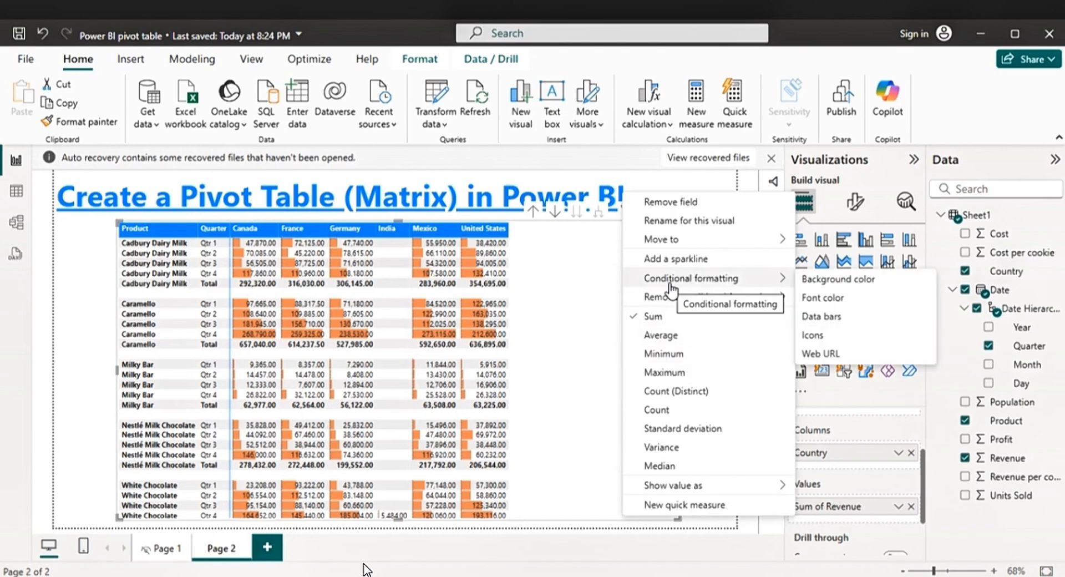
click(833, 315)
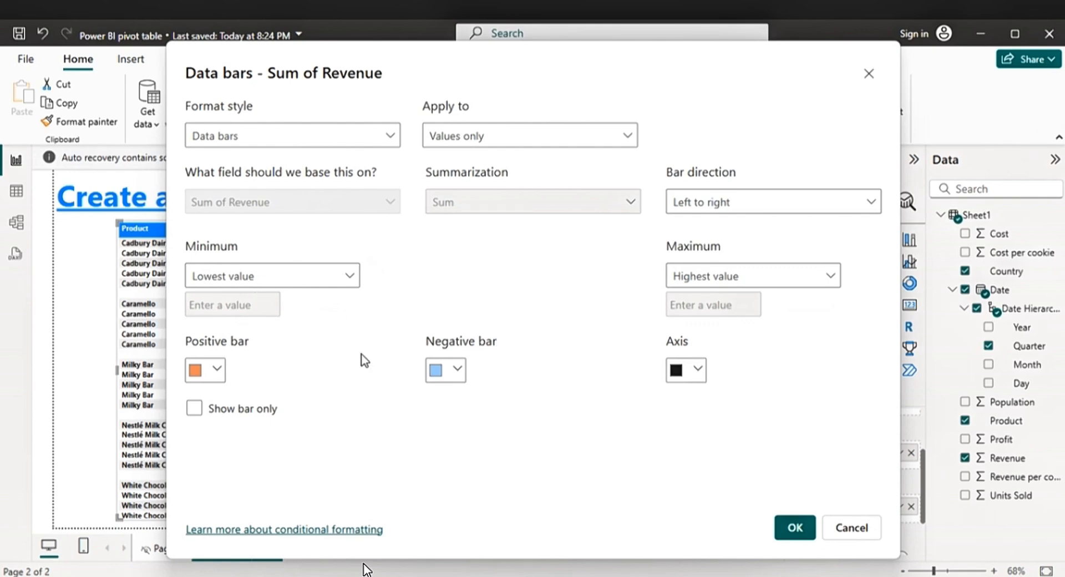
click(196, 411)
click(793, 527)
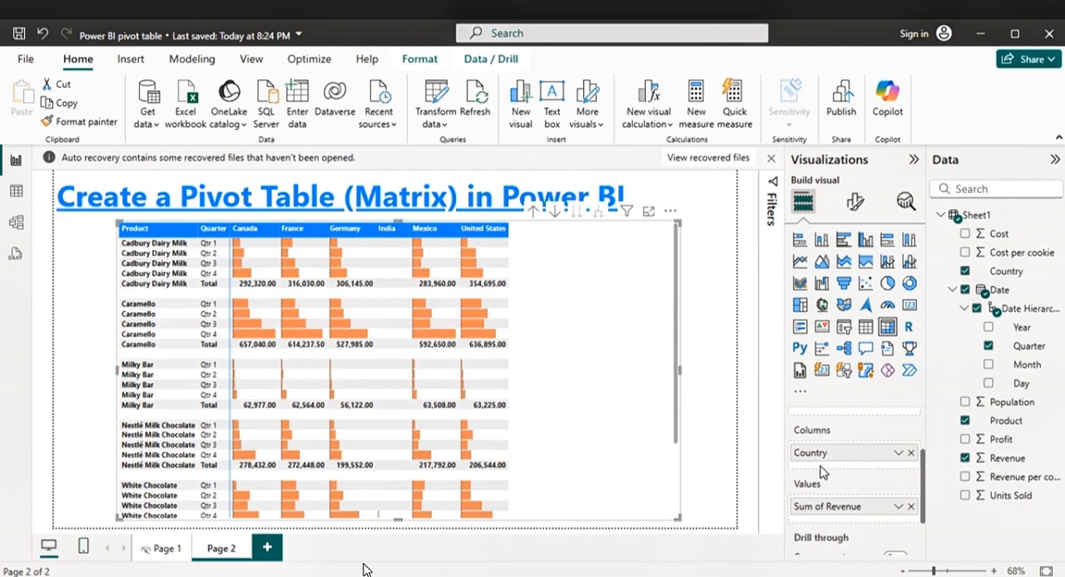
key(ctrl+z)
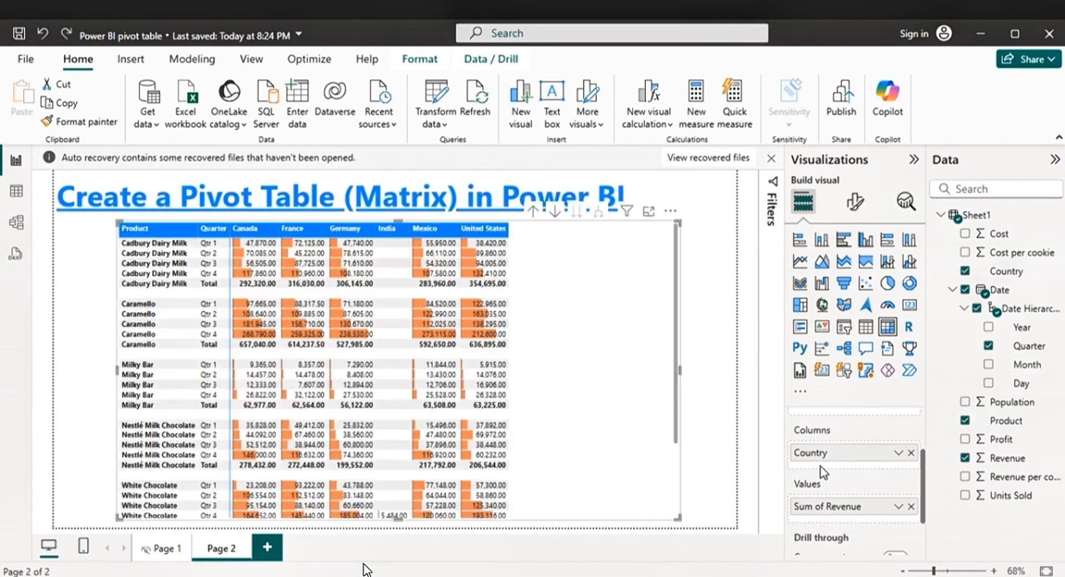
Try the Average summarization for the revenue values and sort the matrix by Quarter
right_click(822, 508)
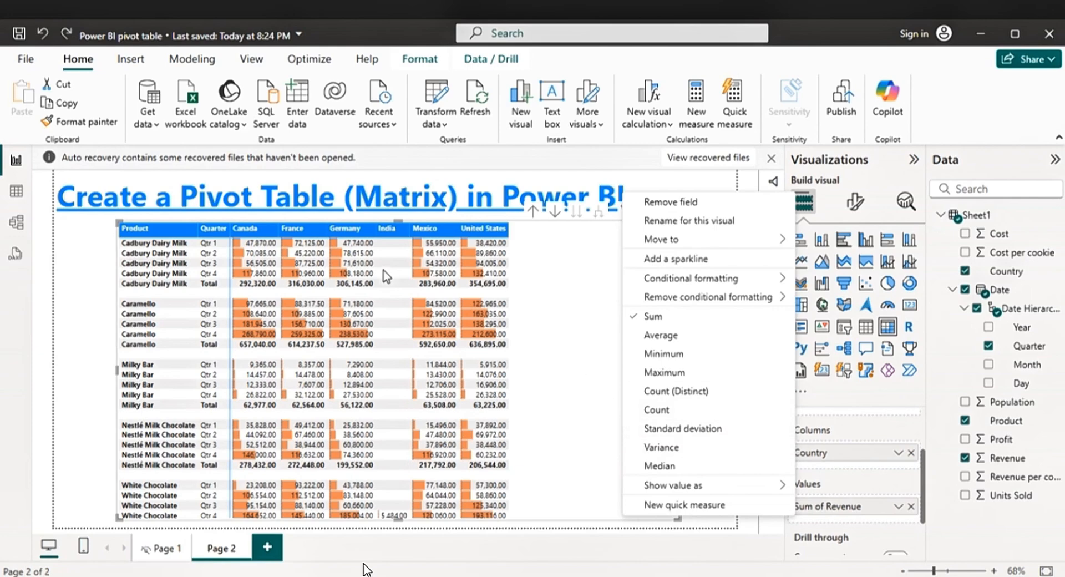
click(659, 335)
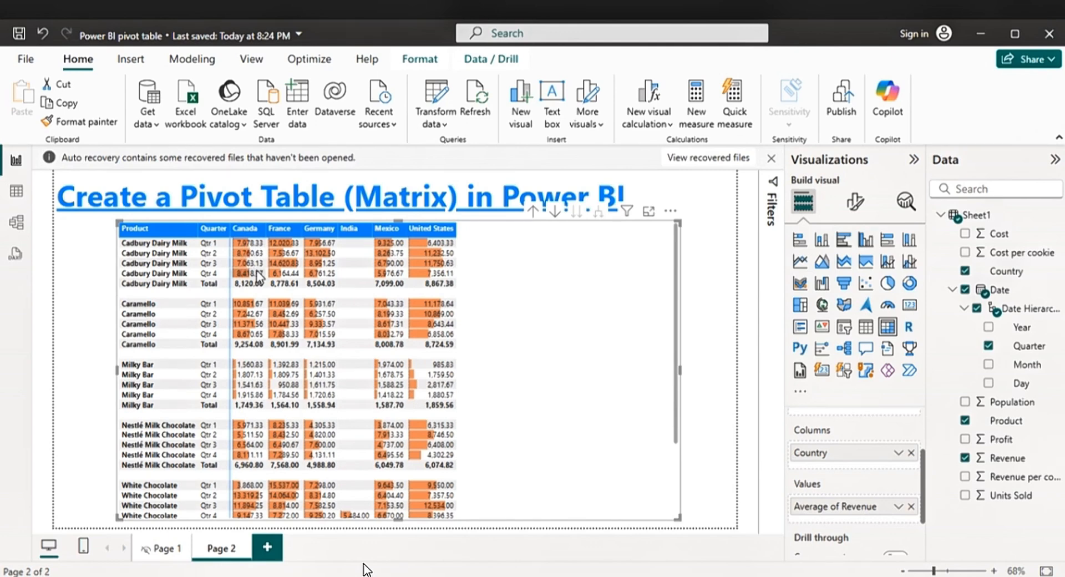
click(200, 230)
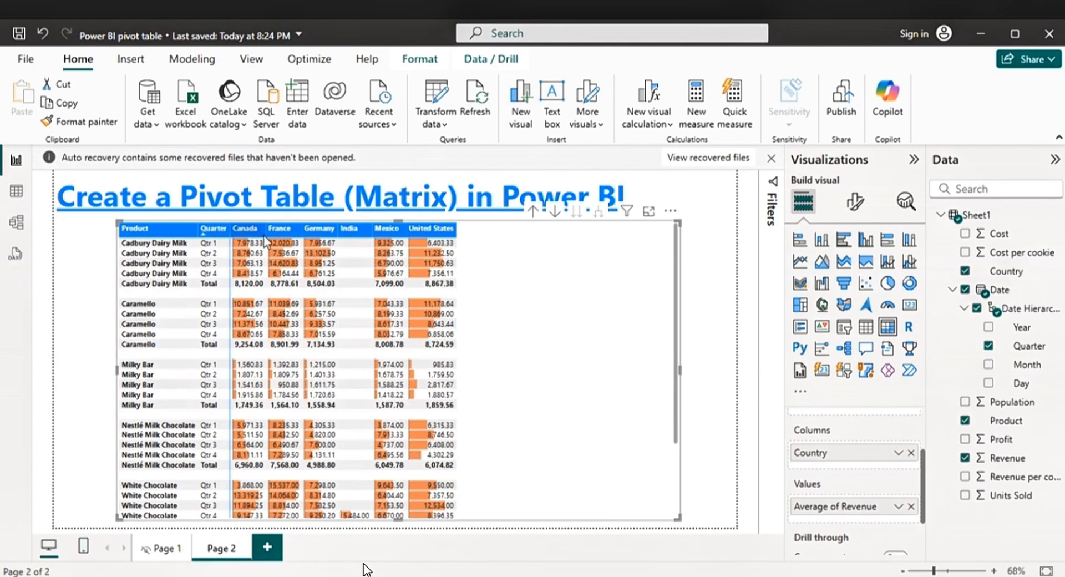
click(205, 235)
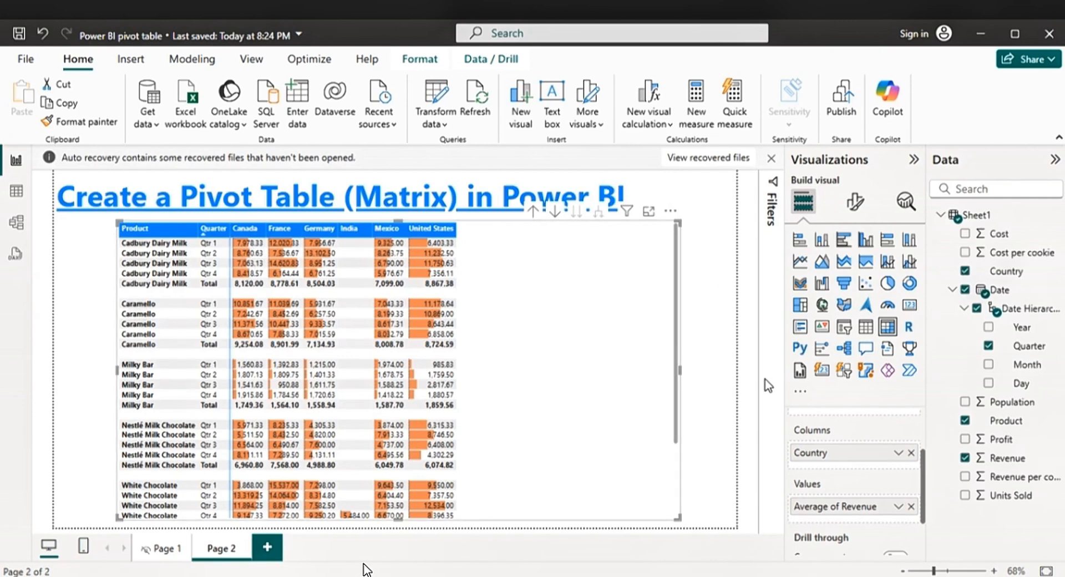
Try the Minimum and the Maximum summarization for the revenue values in the matrix
right_click(835, 507)
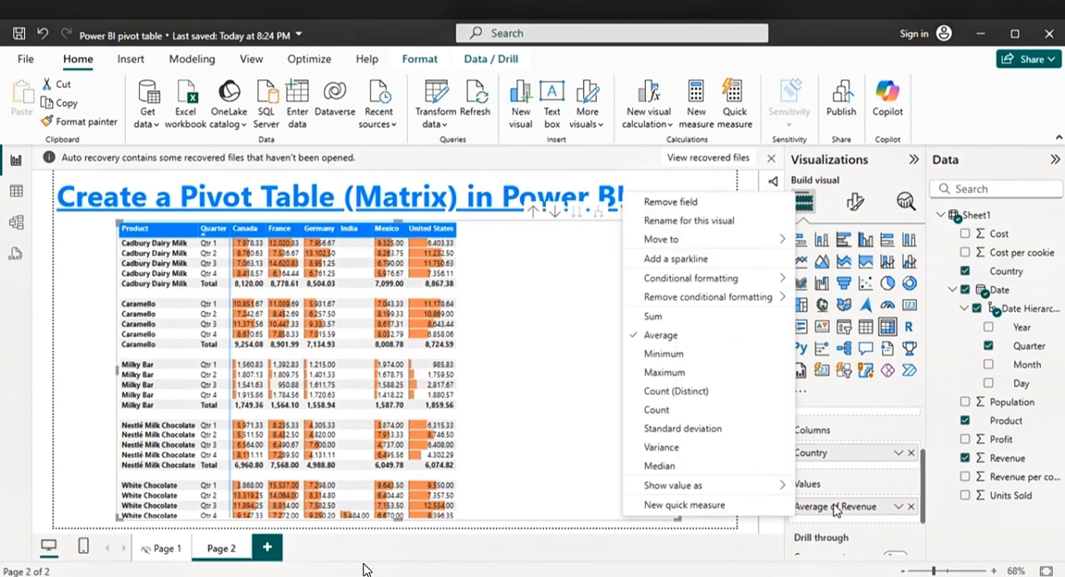
click(674, 358)
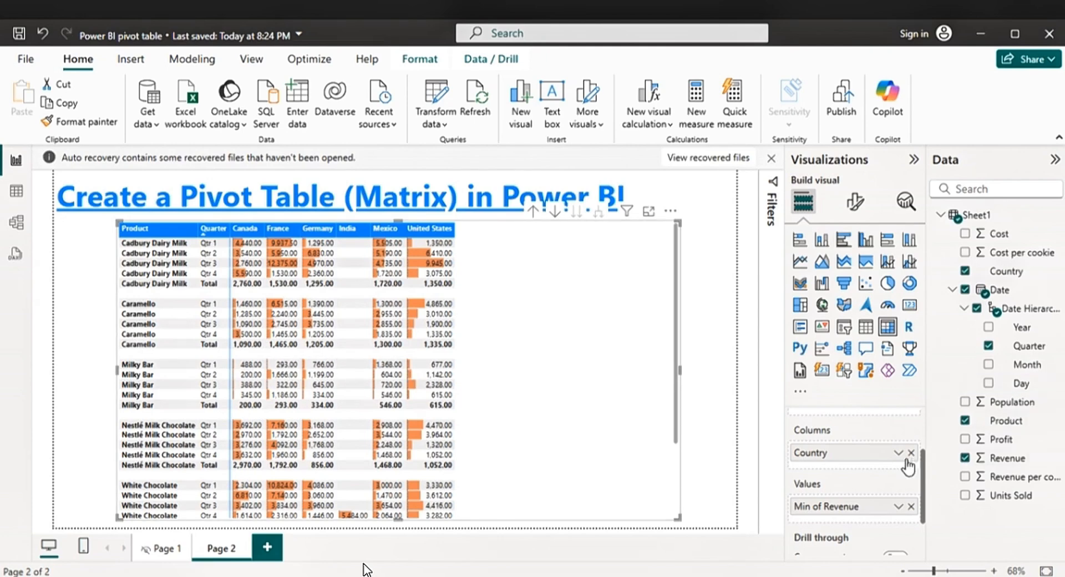
right_click(839, 513)
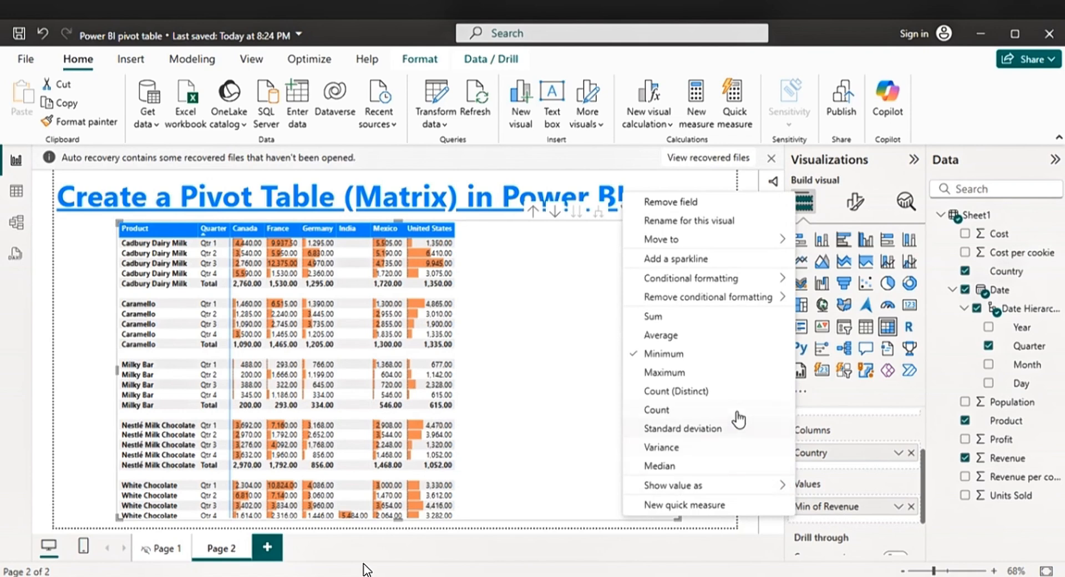
click(700, 372)
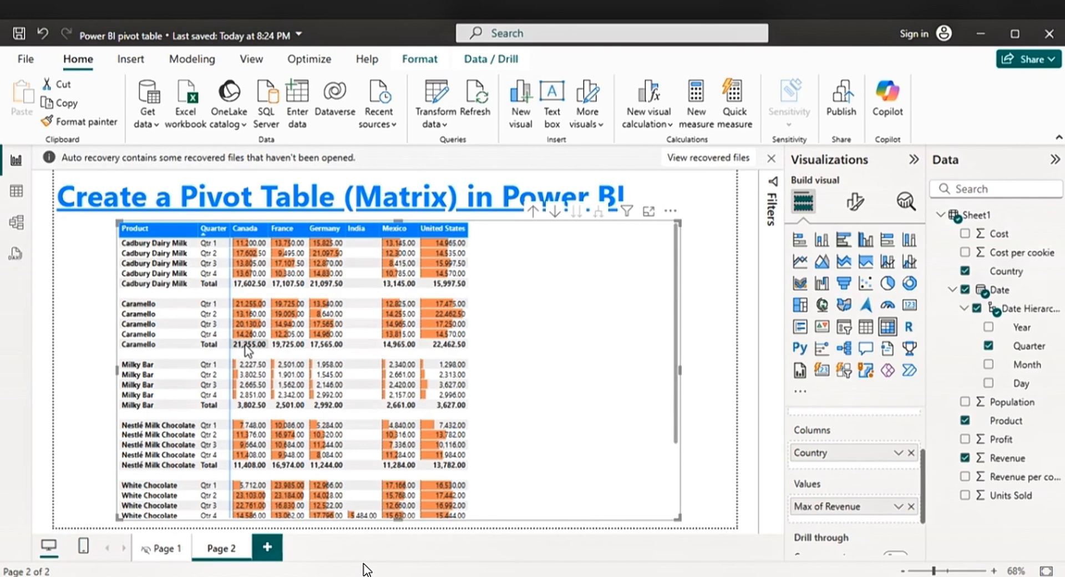
Try the Count (Distinct) summarization for revenue and return the values to Sum
right_click(825, 512)
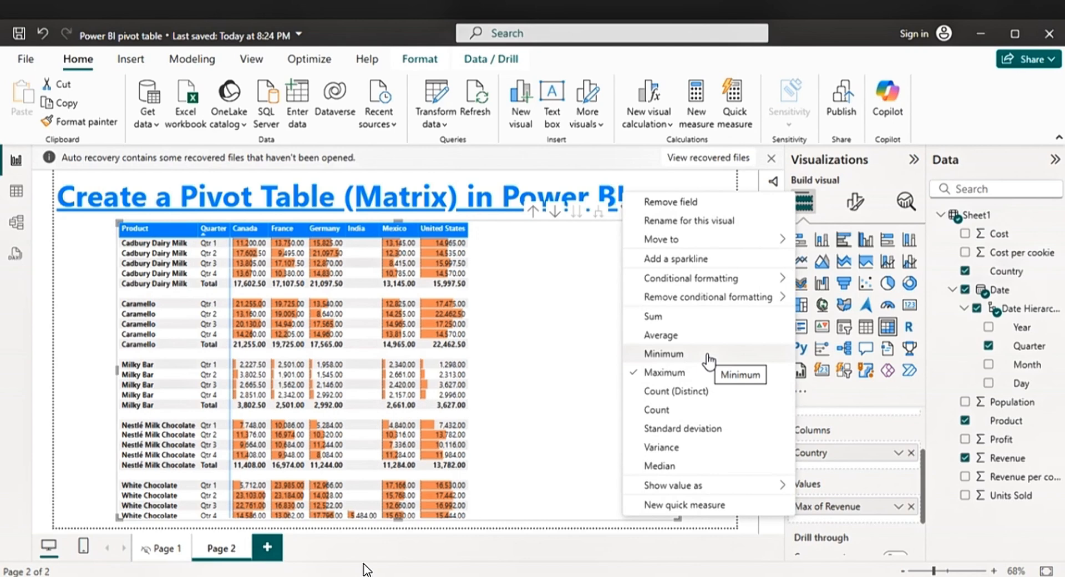
click(683, 395)
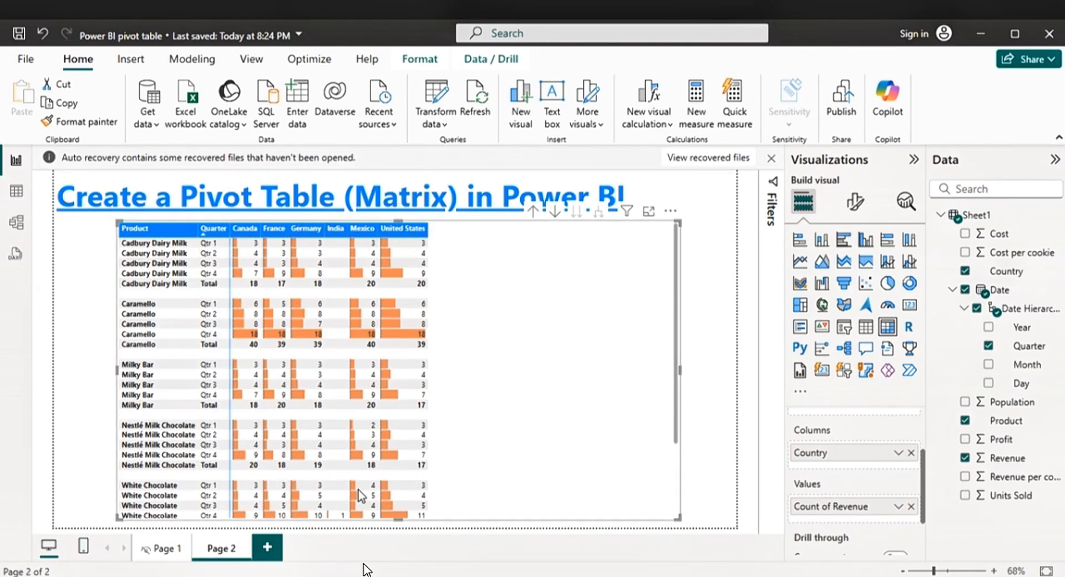
right_click(836, 508)
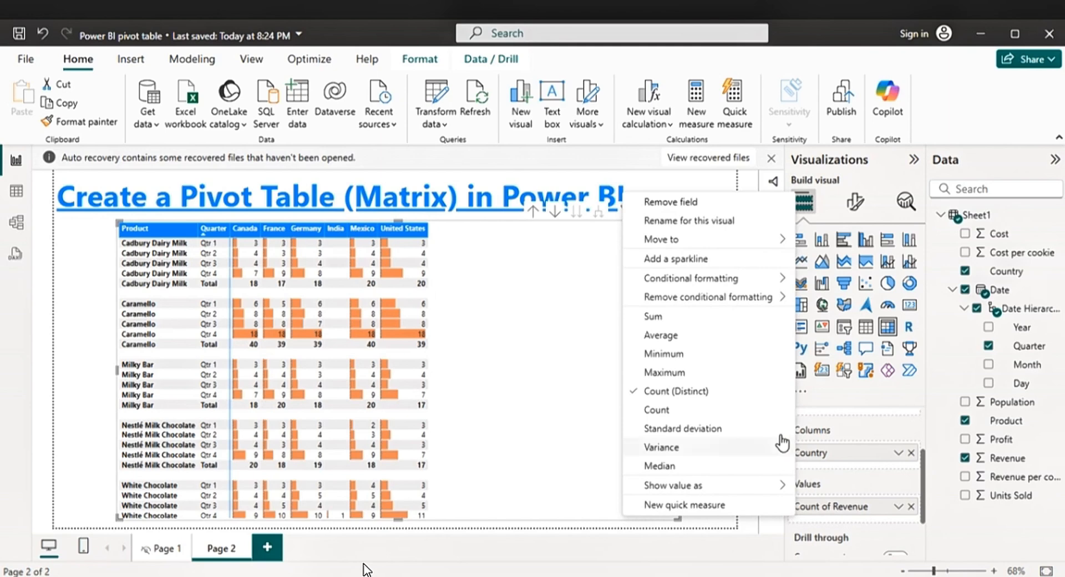
click(702, 319)
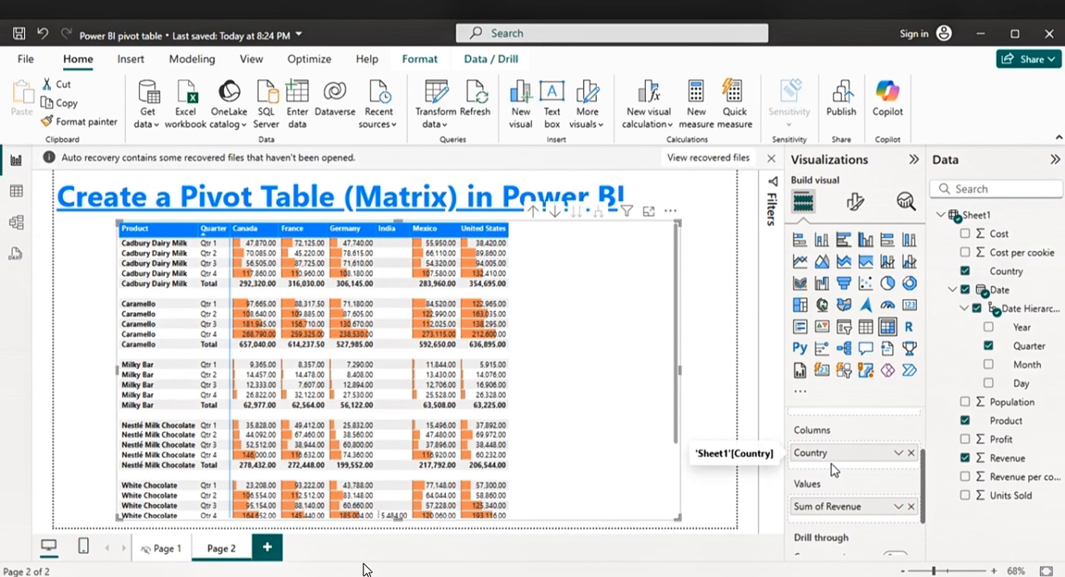
Add rule-based icons to Sum of Revenue: red diamond below 33 percent, yellow triangle from 33 to 67, green circle from 67 to 100
right_click(829, 512)
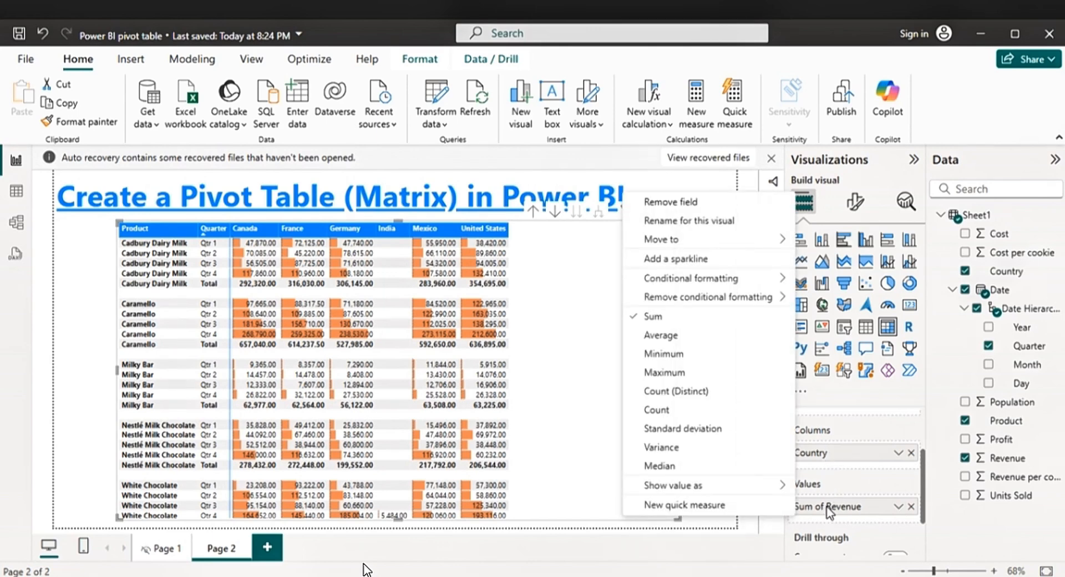
mouse_move(704, 297)
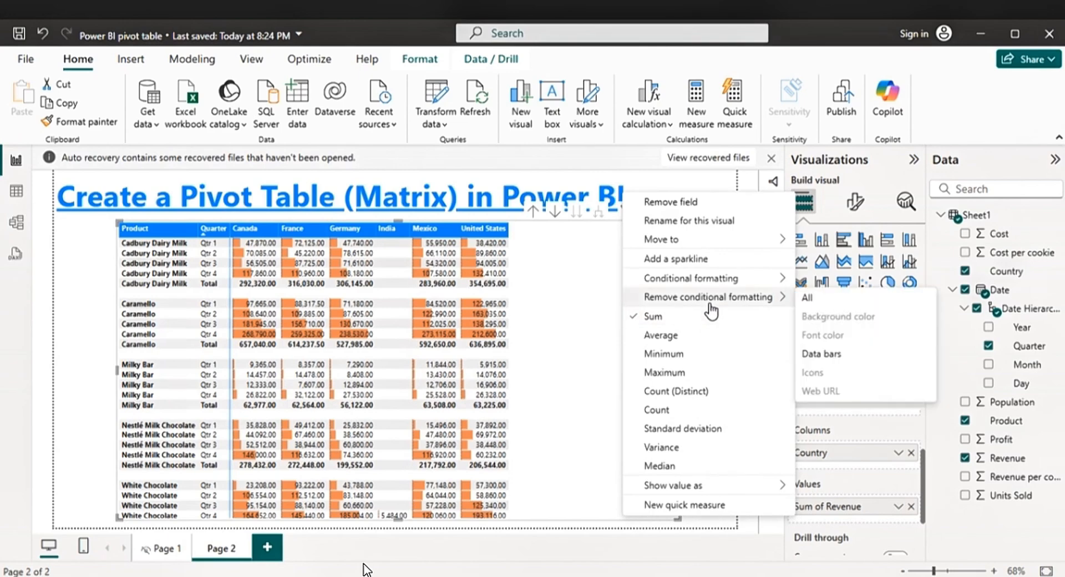
mouse_move(721, 278)
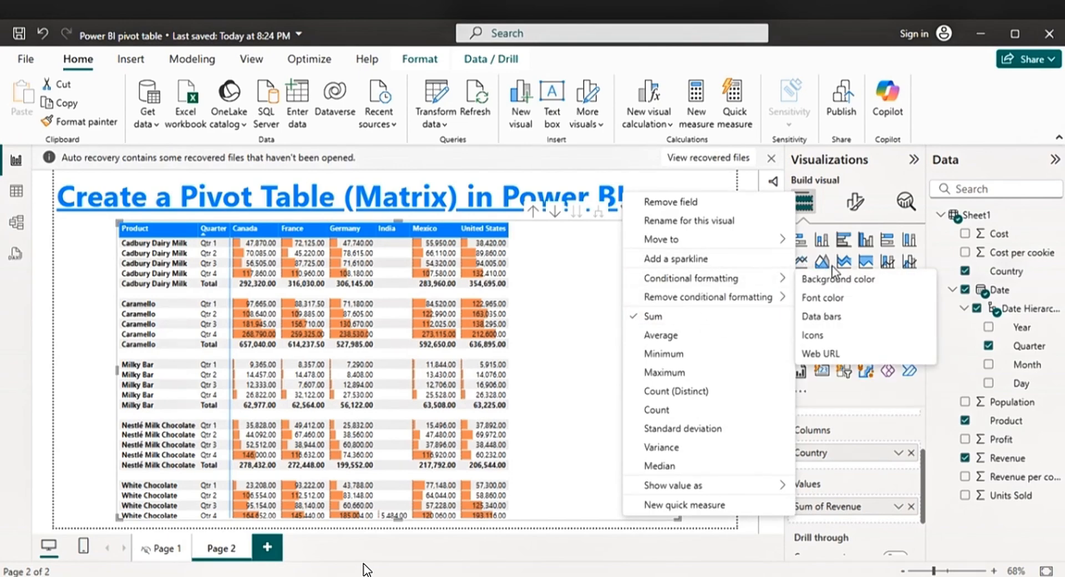
click(827, 335)
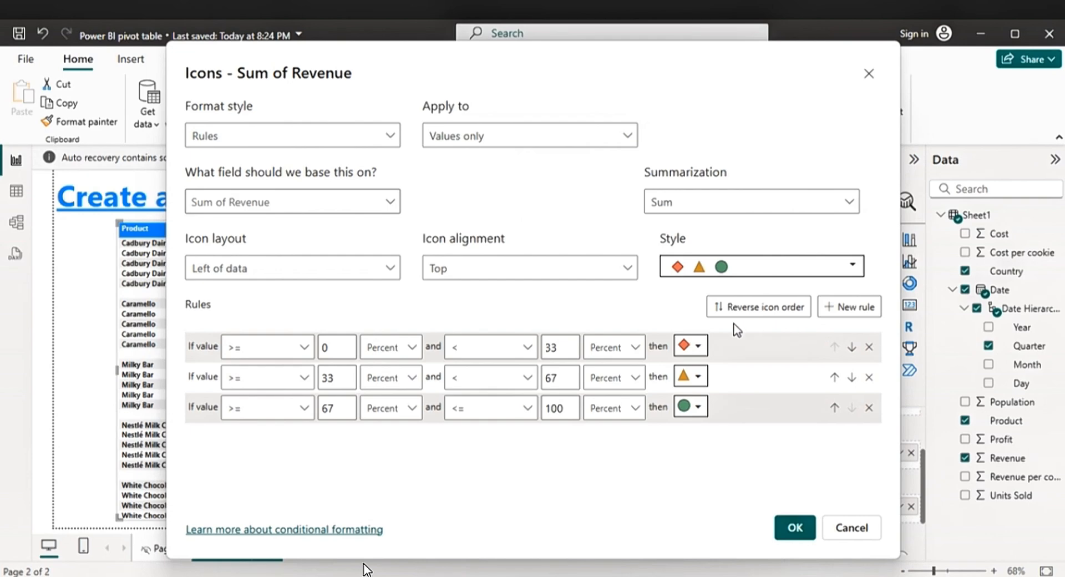
click(391, 213)
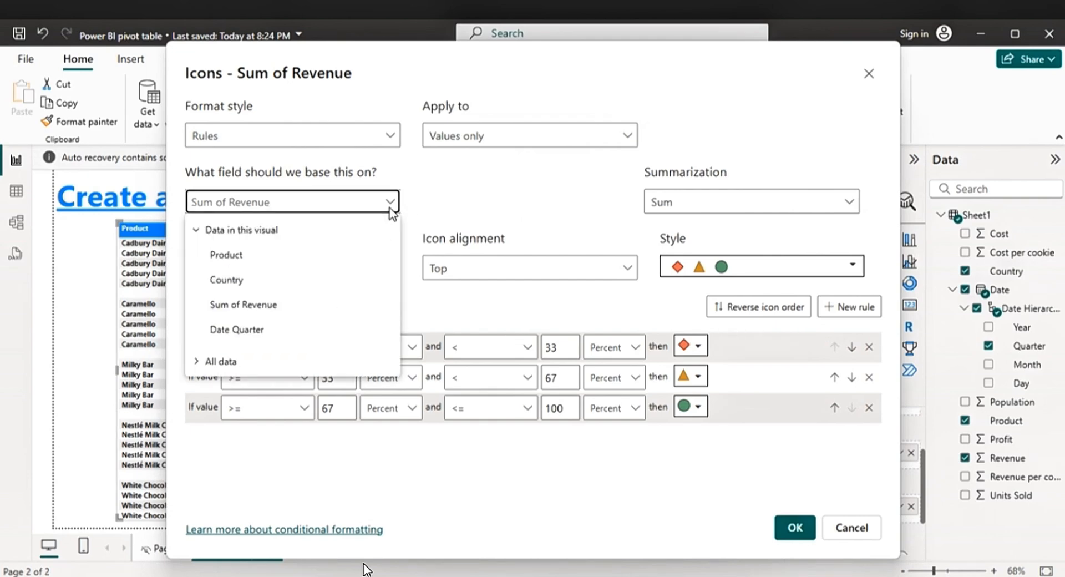
click(267, 305)
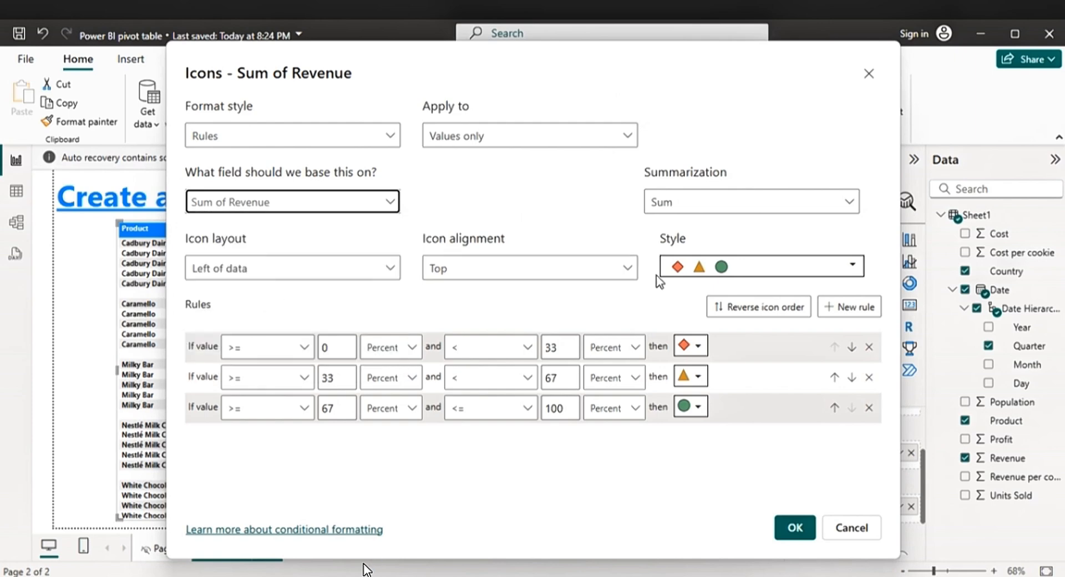
click(851, 268)
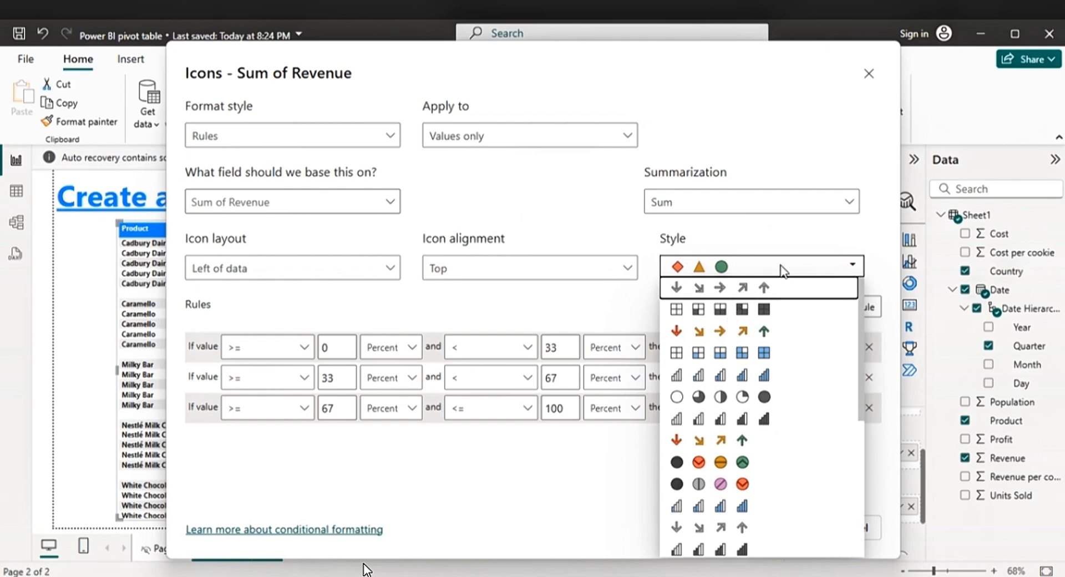
click(785, 270)
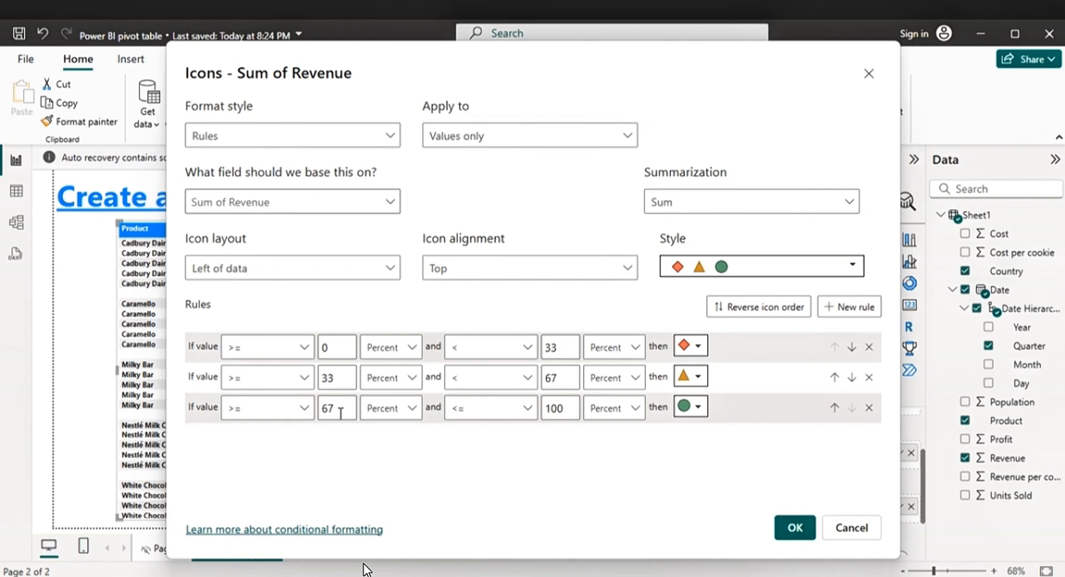
click(805, 529)
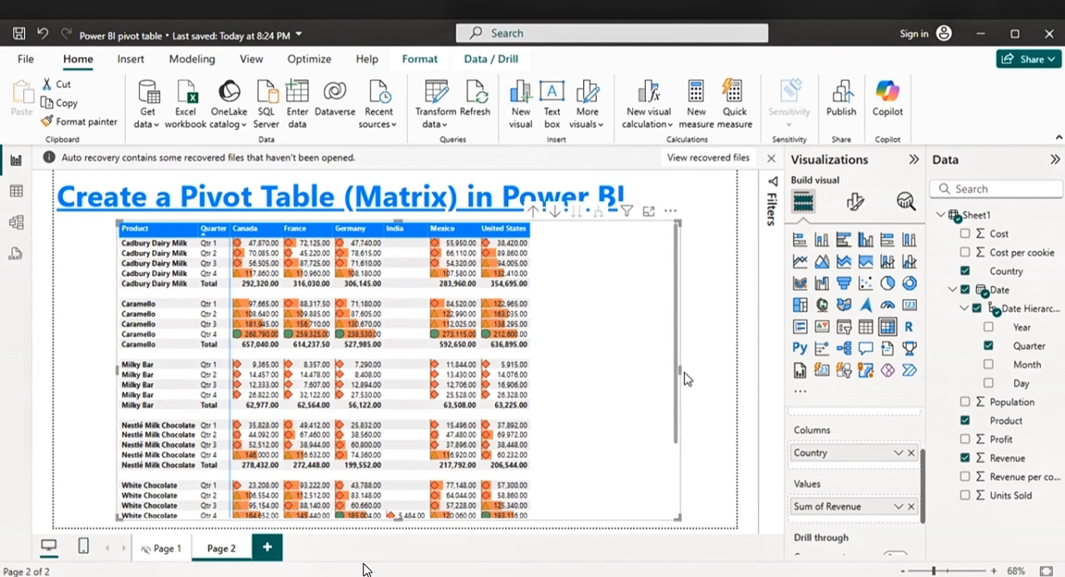
Narrow the matrix frame on its right side, extend it to the page's left margin, and widen the Germany and Product columns
drag(677, 368, 542, 358)
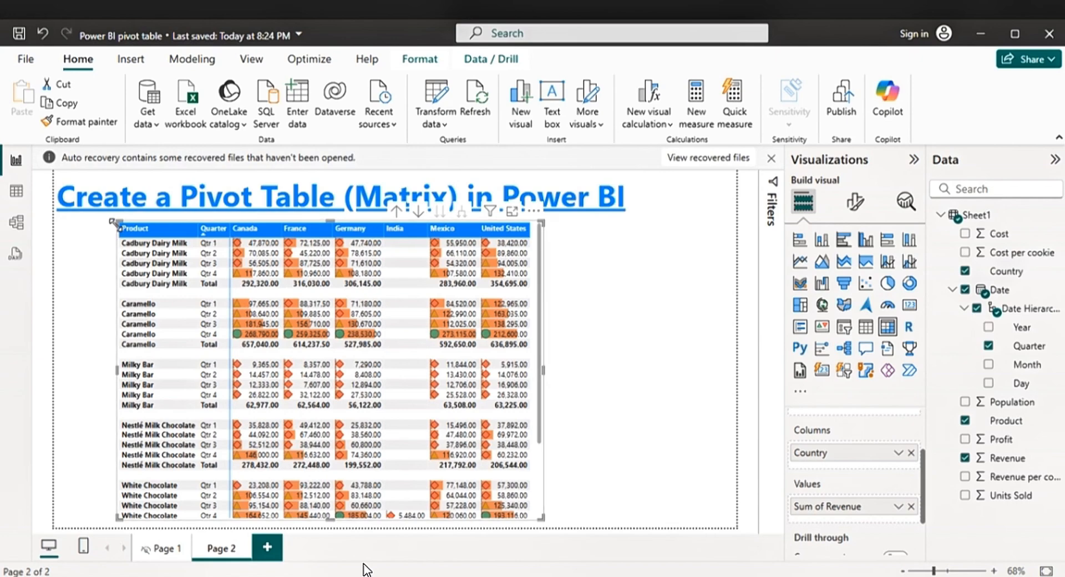
drag(115, 223, 63, 227)
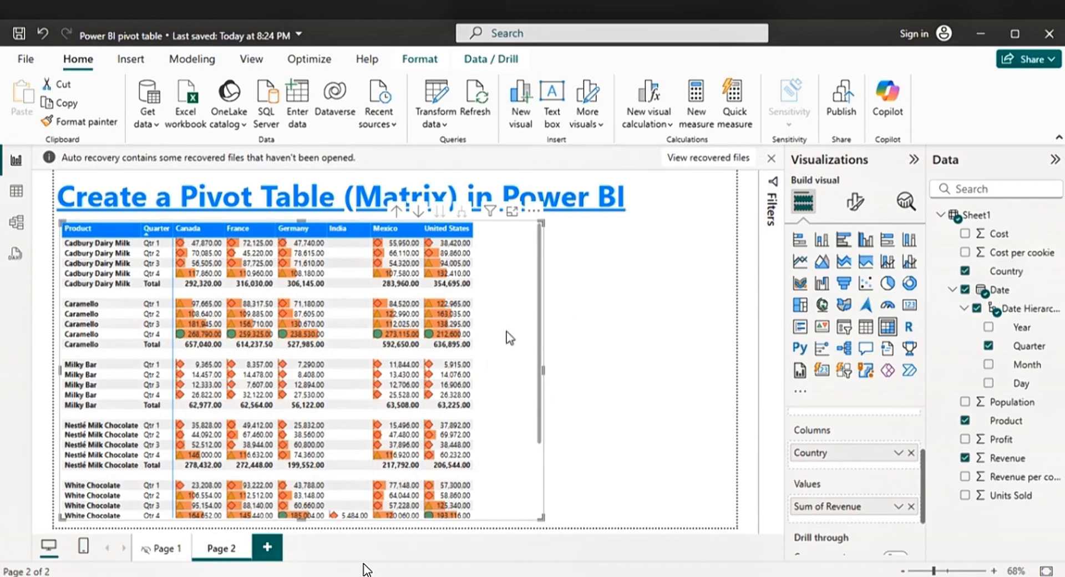
drag(327, 229, 357, 228)
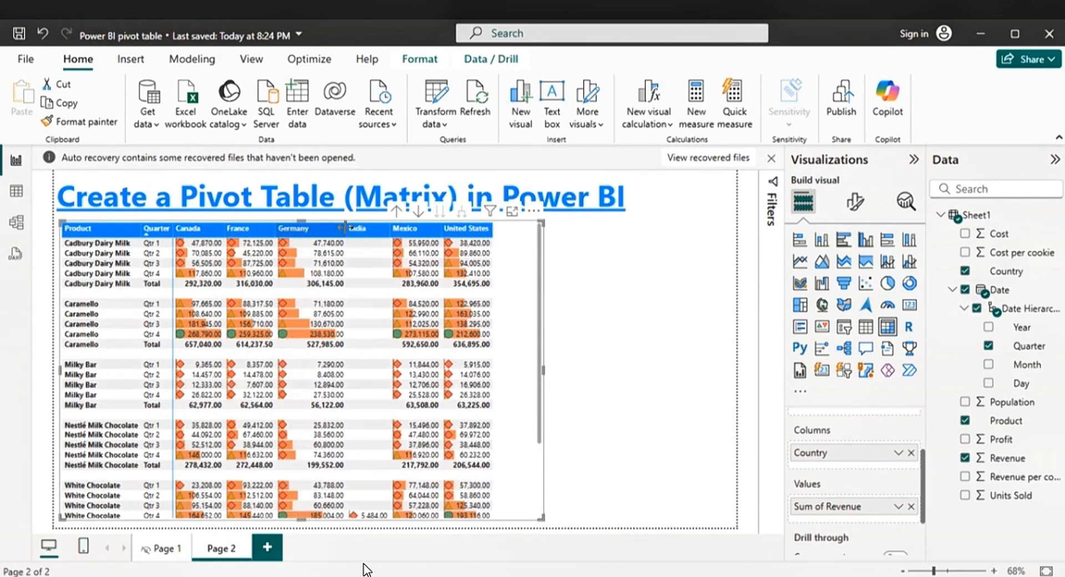
drag(141, 228, 175, 236)
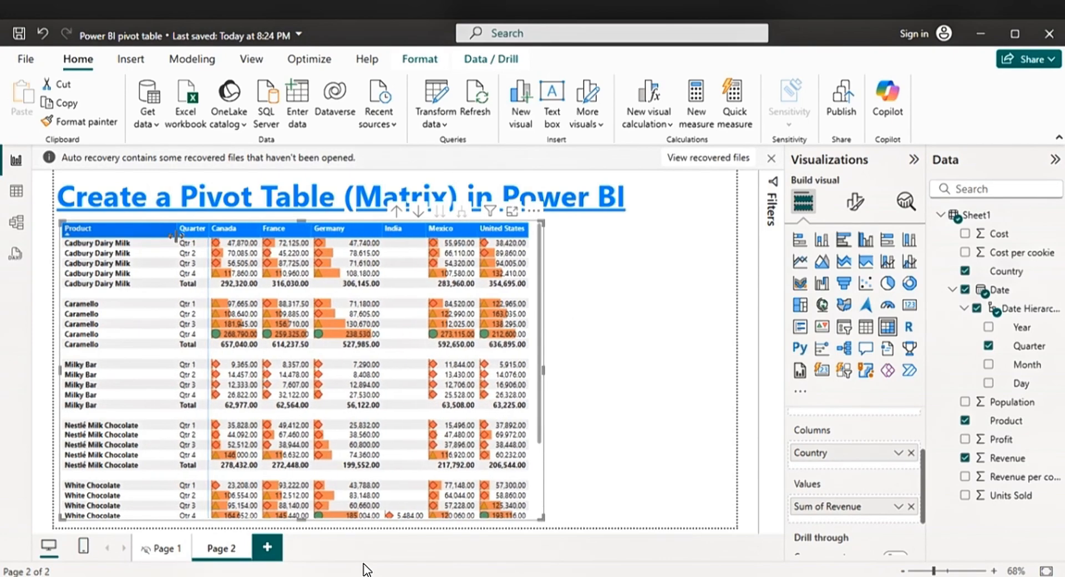
Widen the Quarter, Canada and France columns of the matrix so the icons and data bars clear the numbers
click(210, 231)
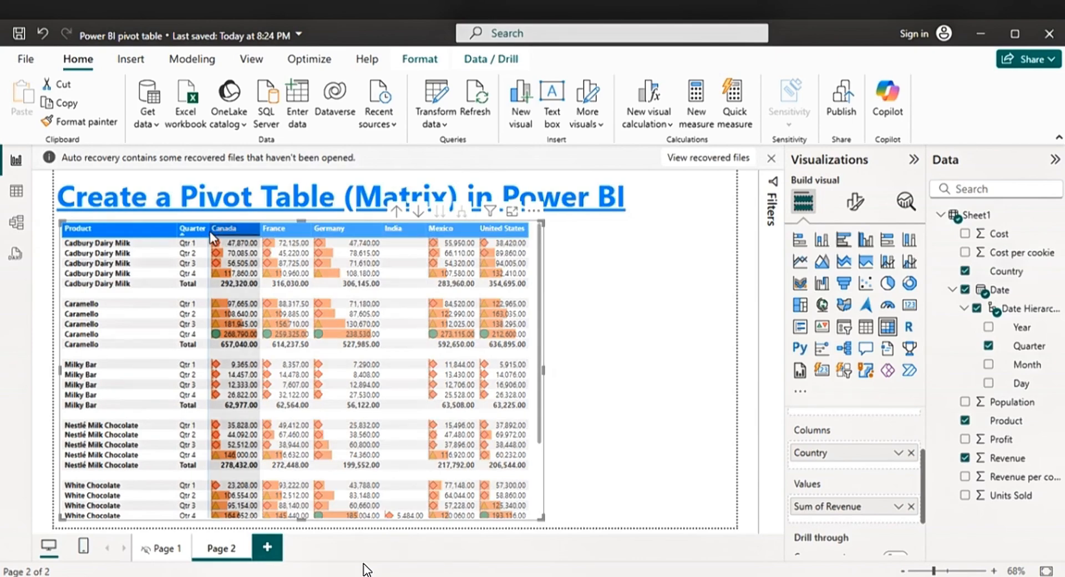
click(212, 230)
click(238, 216)
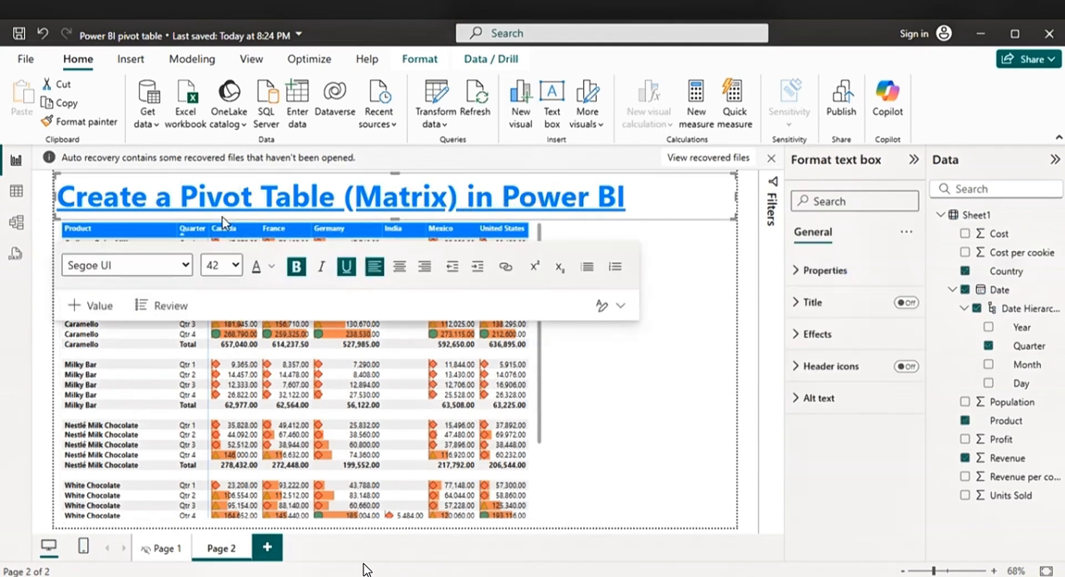
click(209, 226)
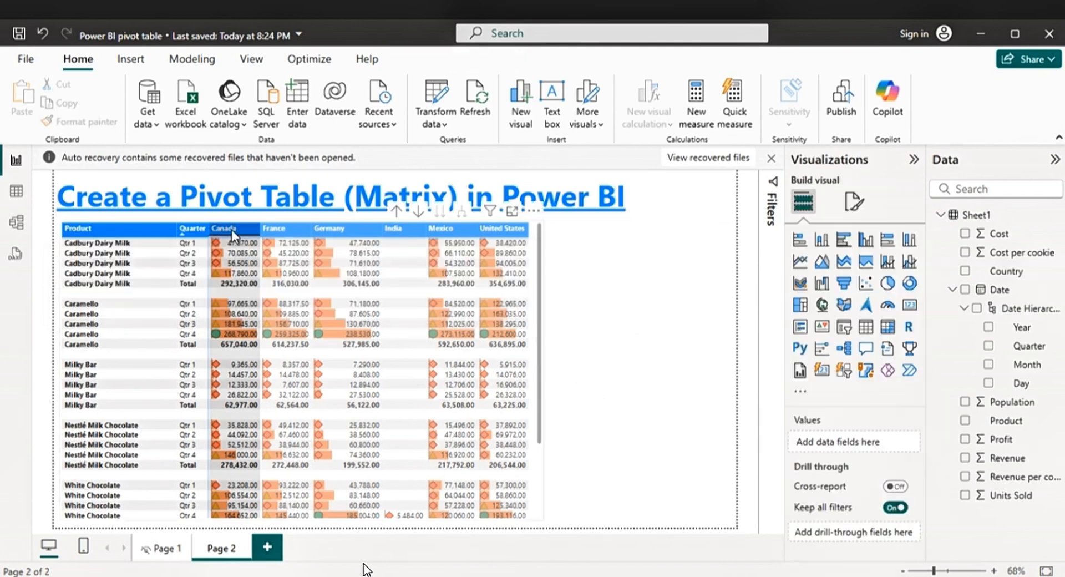
click(231, 229)
drag(208, 228, 386, 229)
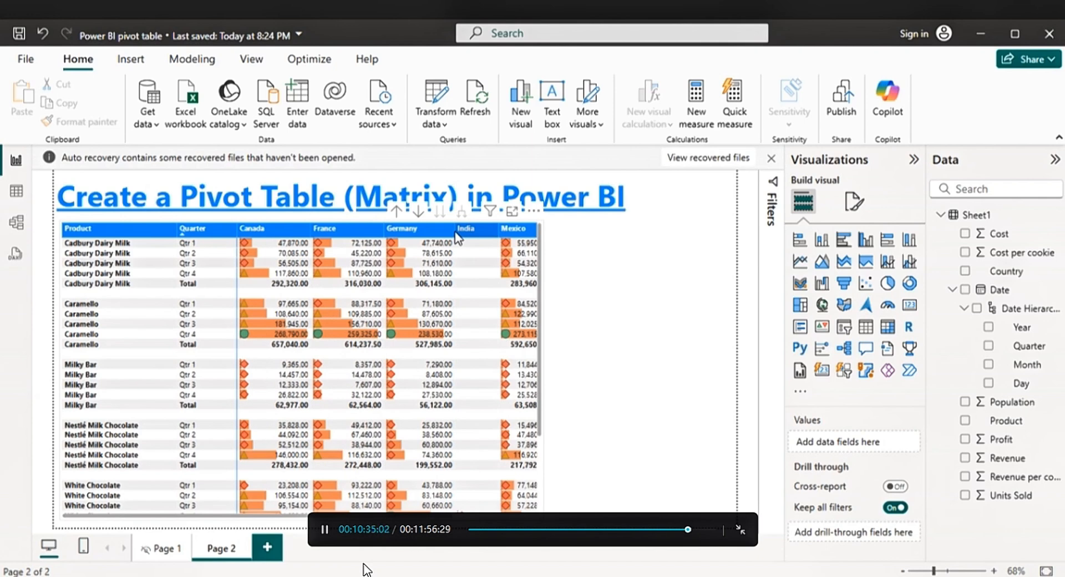
Extend the matrix frame to the right and widen the India, Mexico and United States columns to fill it
click(543, 232)
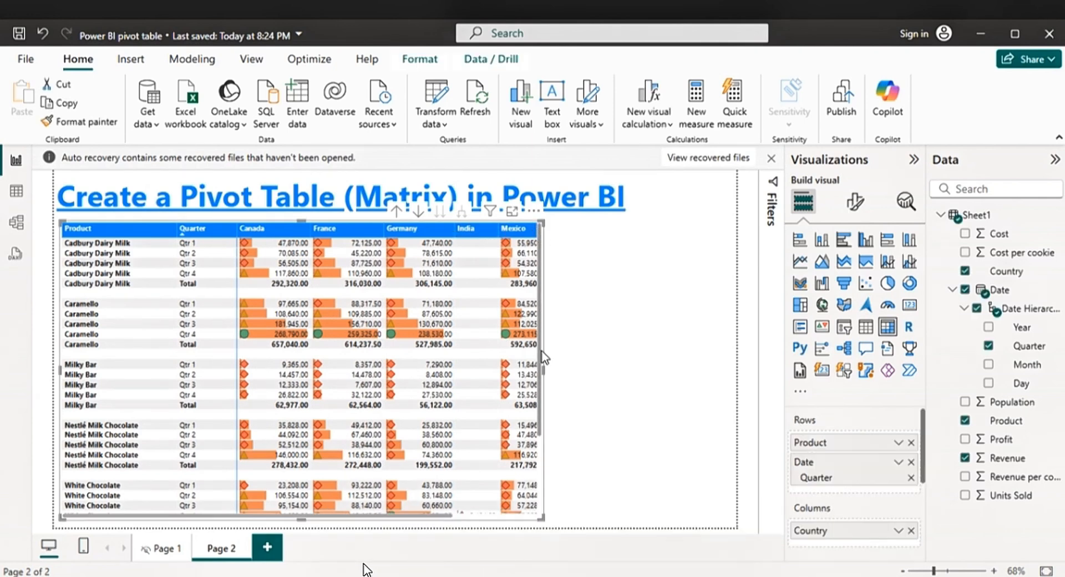
drag(543, 366, 625, 381)
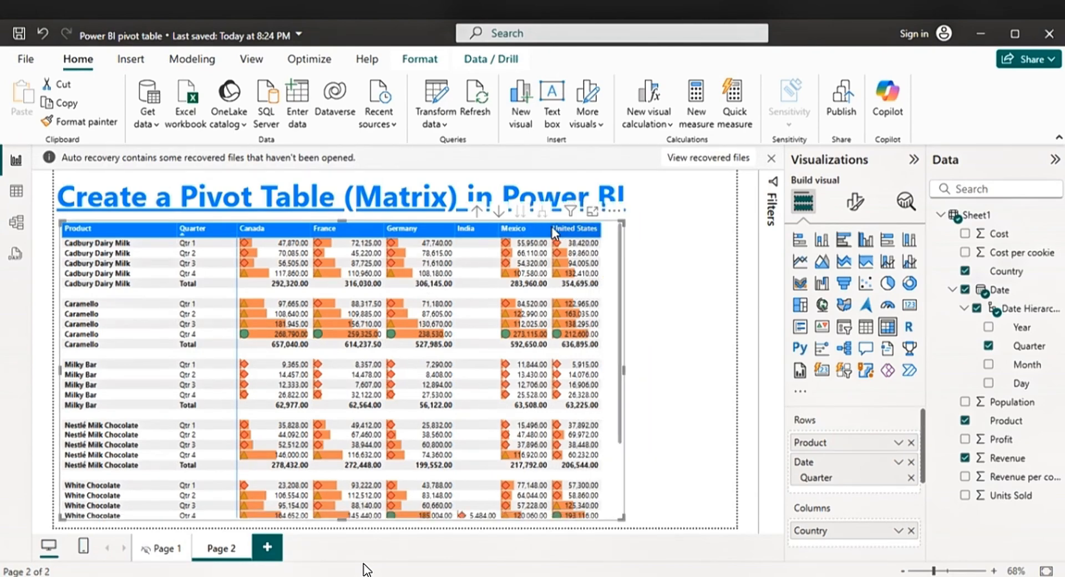
drag(552, 234, 562, 238)
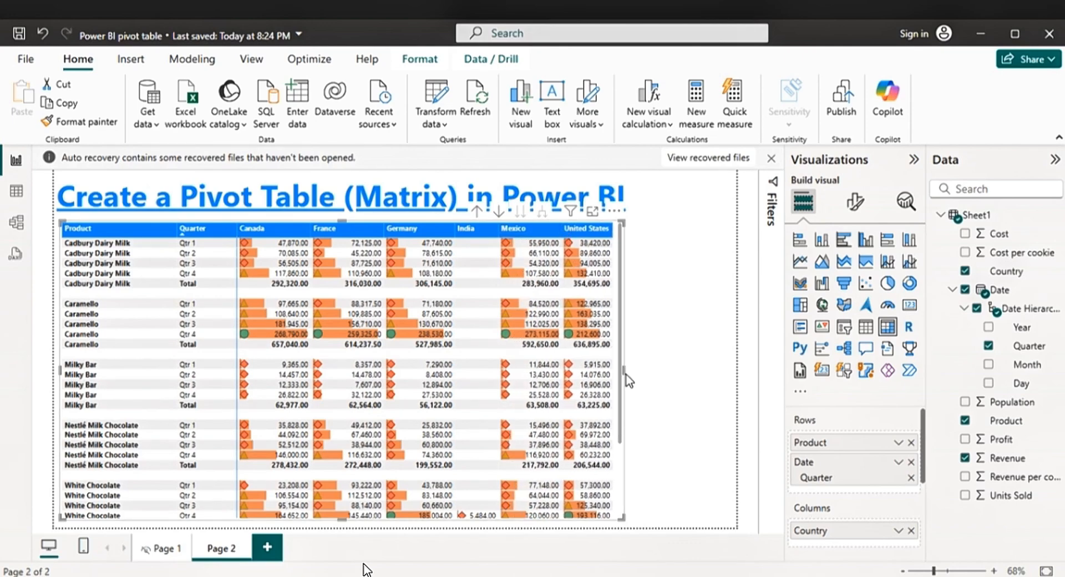
drag(625, 372, 667, 372)
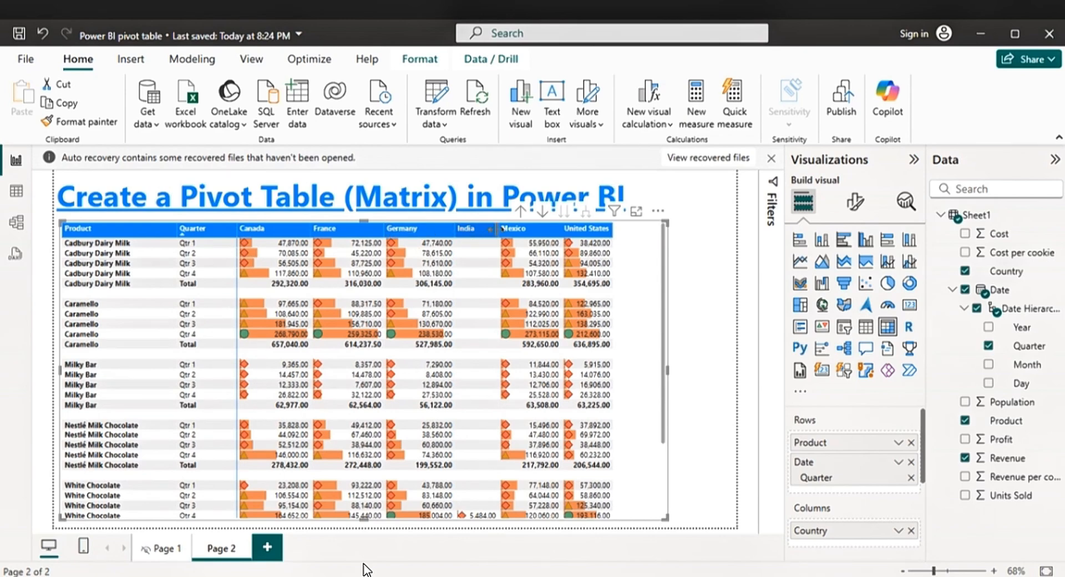
drag(497, 229, 505, 228)
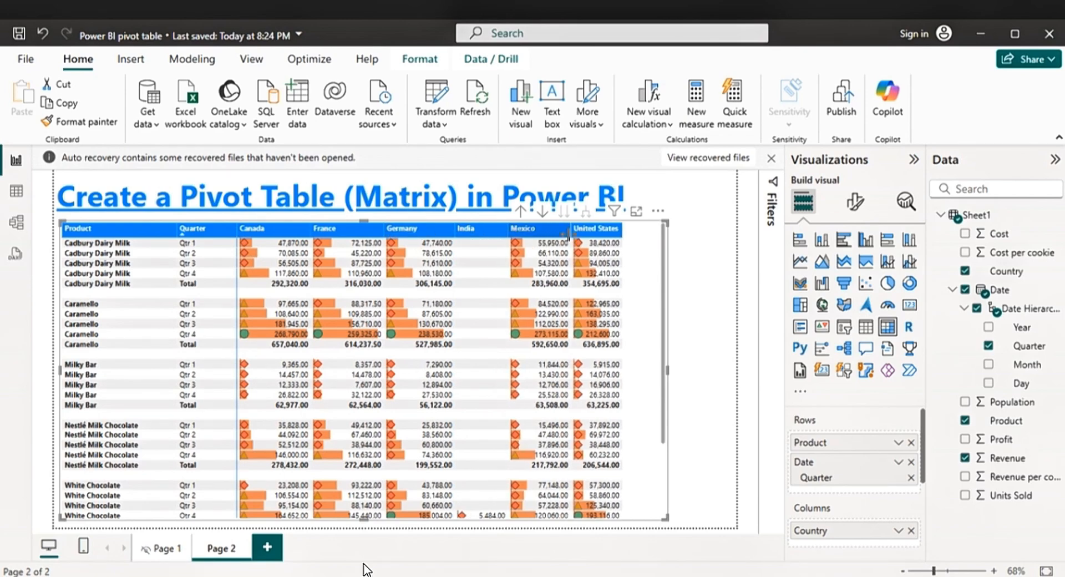
drag(574, 237, 584, 238)
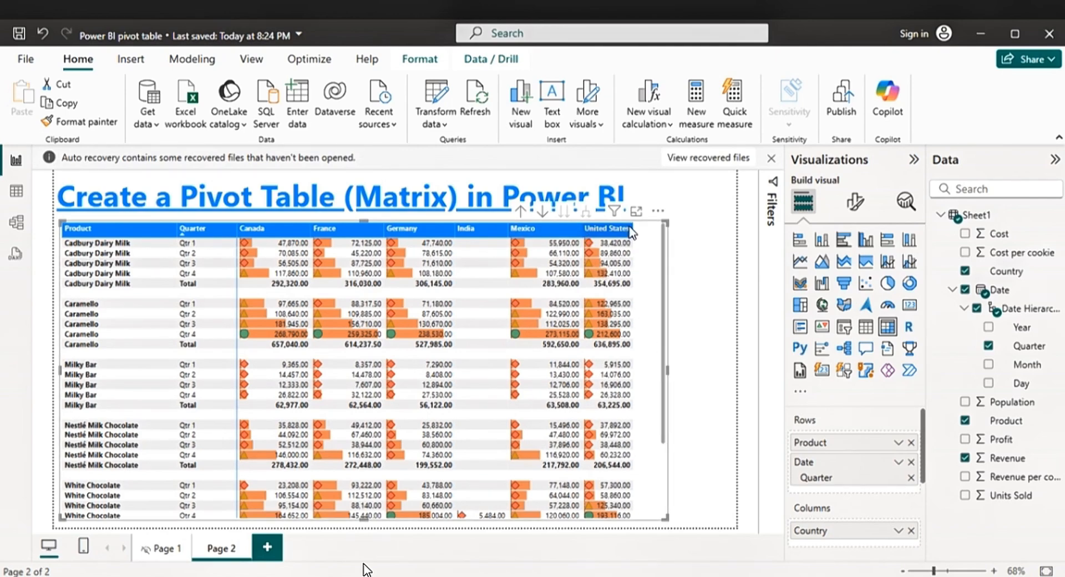
drag(634, 229, 658, 228)
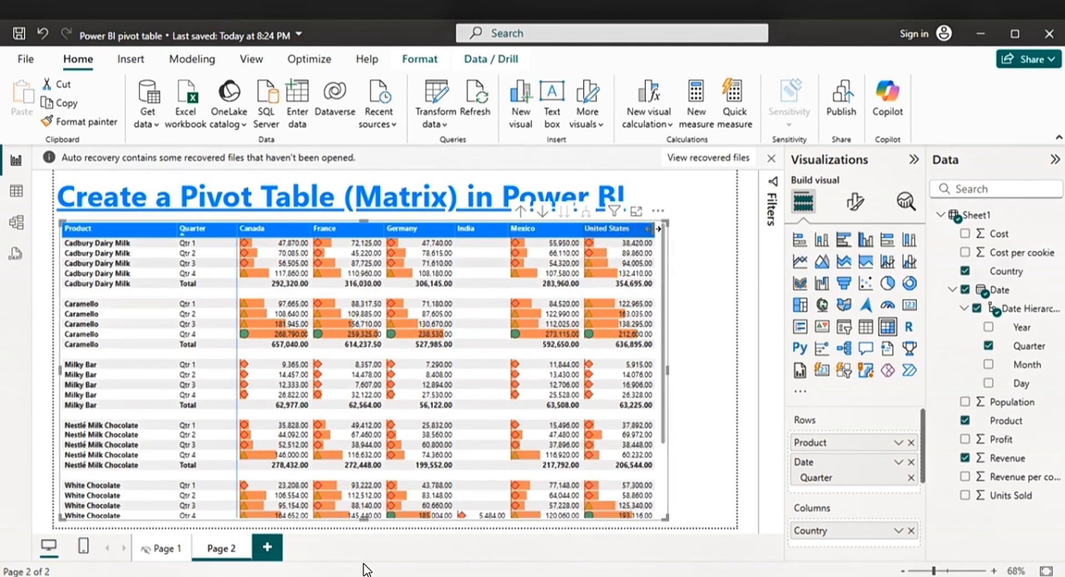
click(696, 205)
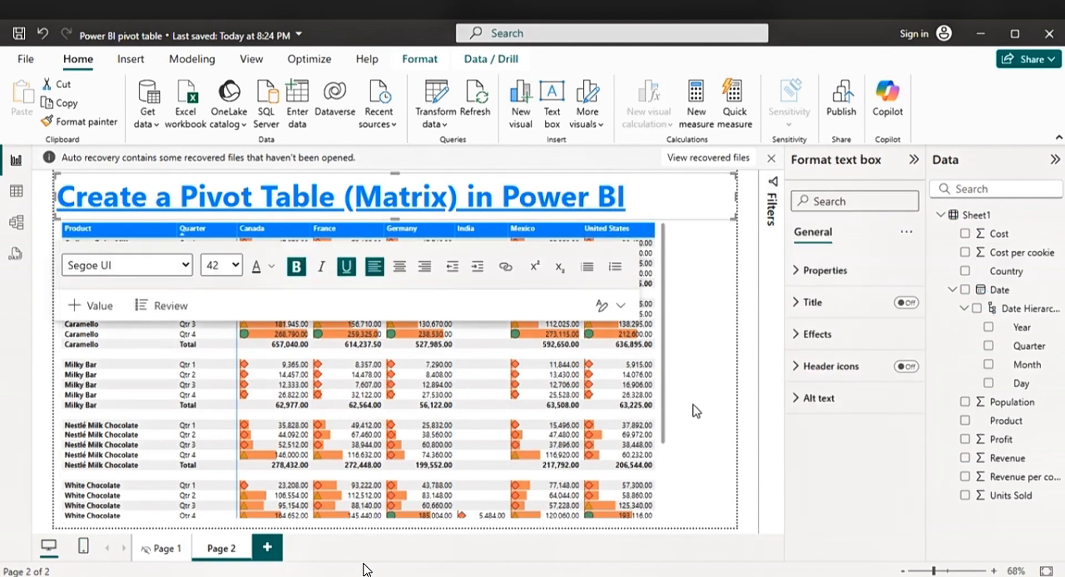
click(717, 455)
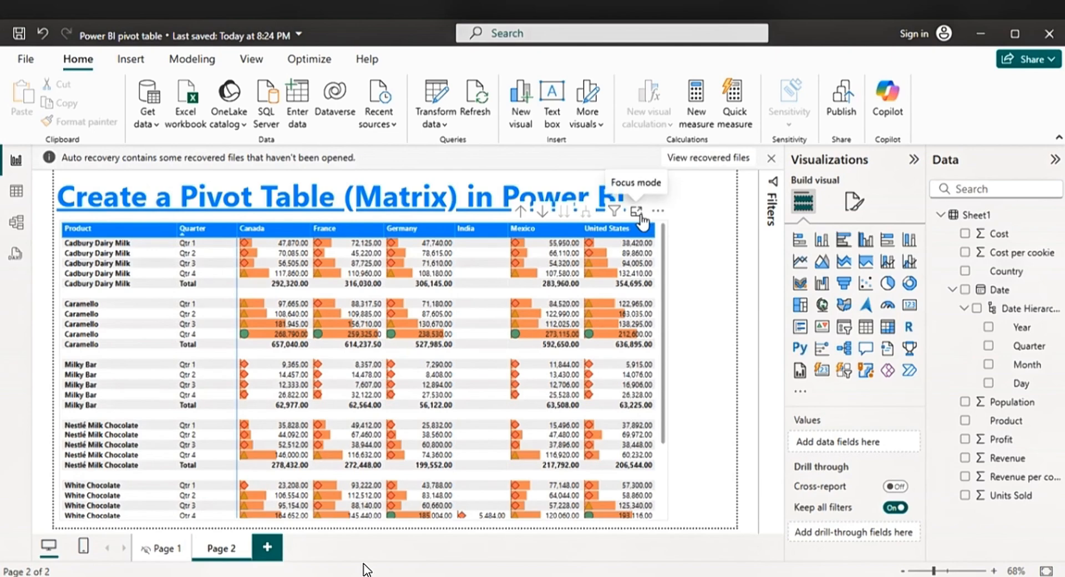
Open the matrix in focus mode, examine all products, country columns and totals, and return to the report
click(638, 215)
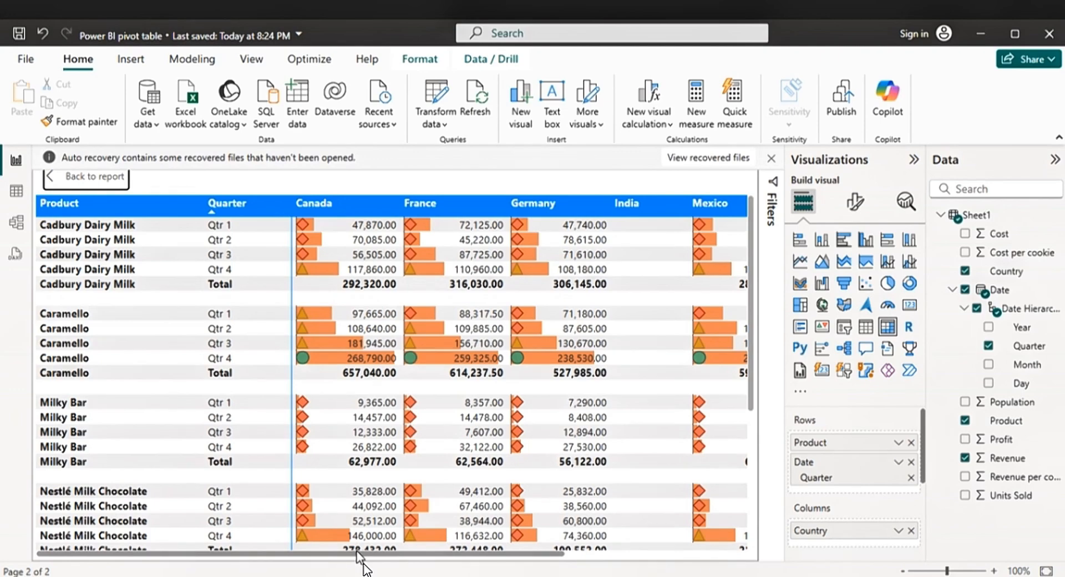
mouse_move(360, 557)
mouse_down()
mouse_move(596, 563)
mouse_move(358, 567)
mouse_up()
scroll(333, 420, down, 3)
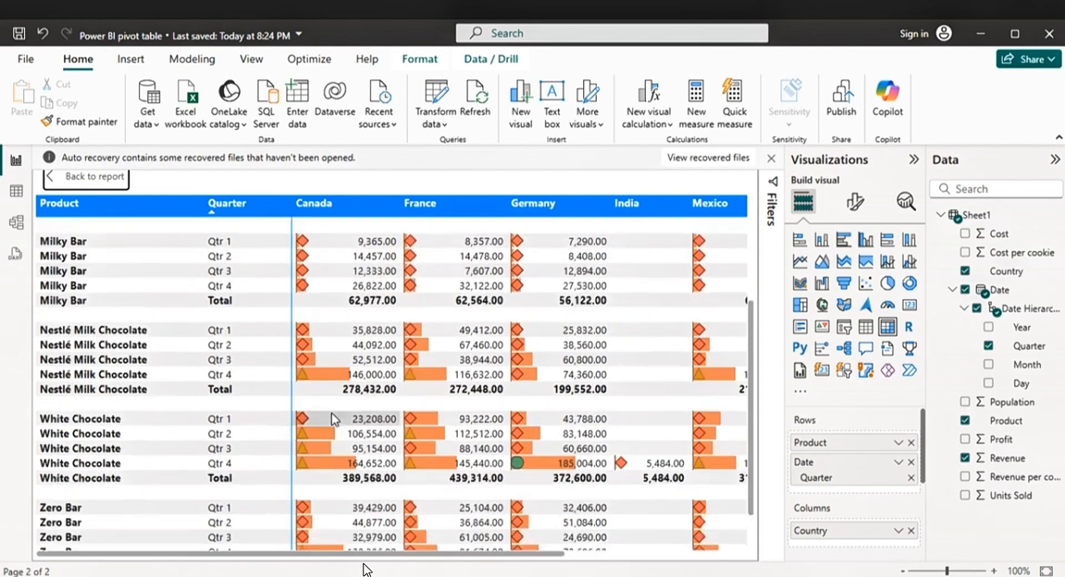
scroll(333, 420, down, 2)
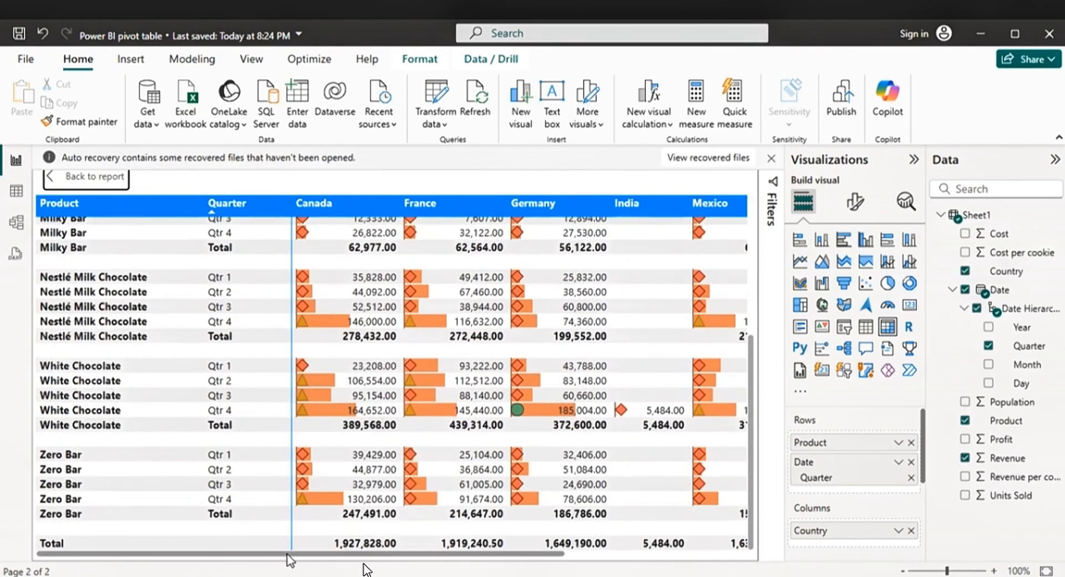
drag(289, 559, 528, 558)
scroll(573, 497, up, 2)
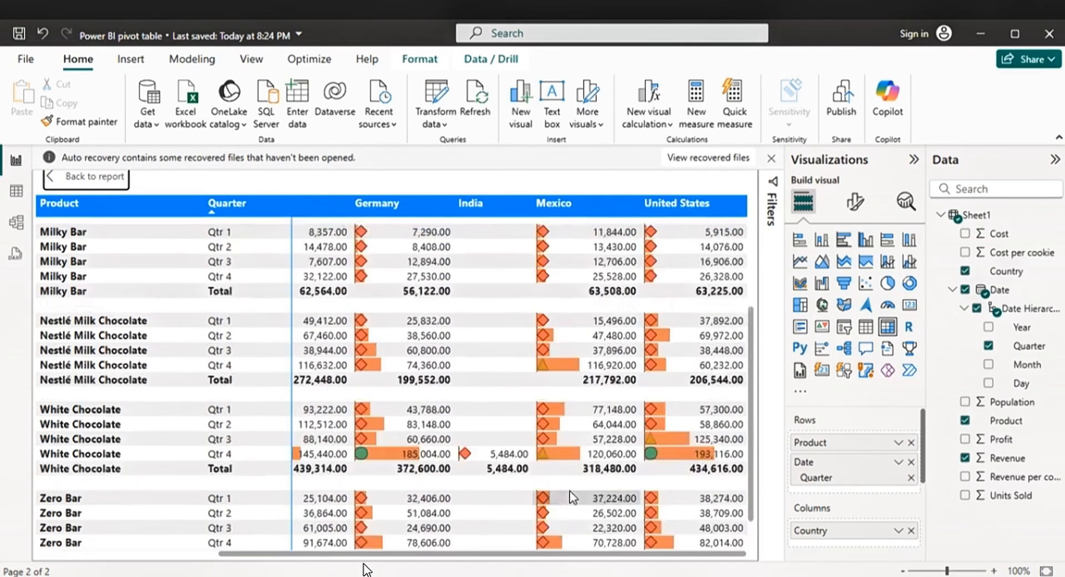
scroll(573, 497, up, 5)
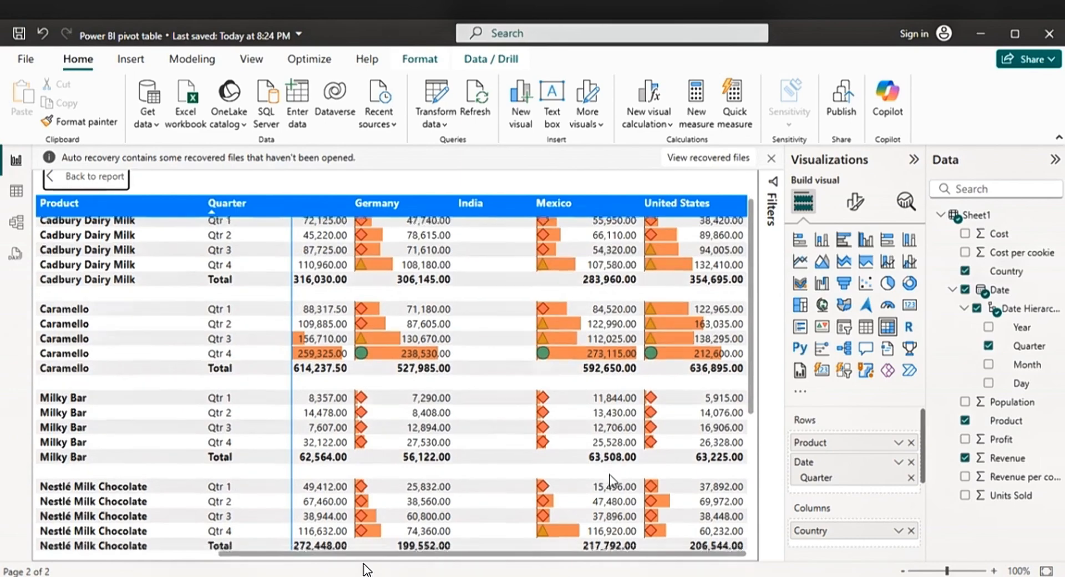
scroll(608, 421, down, 6)
scroll(610, 478, up, 6)
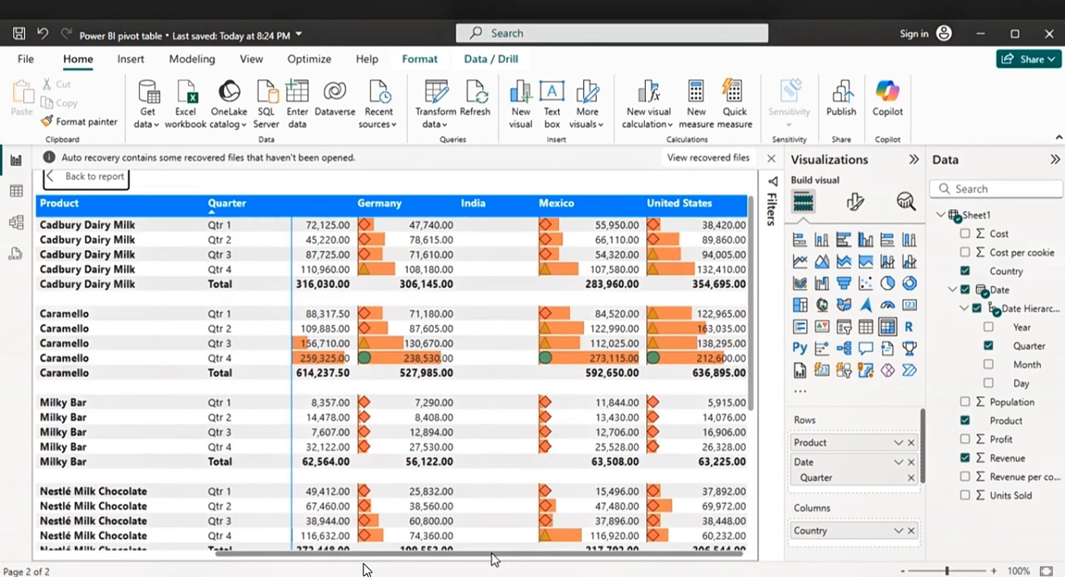
drag(499, 555, 237, 571)
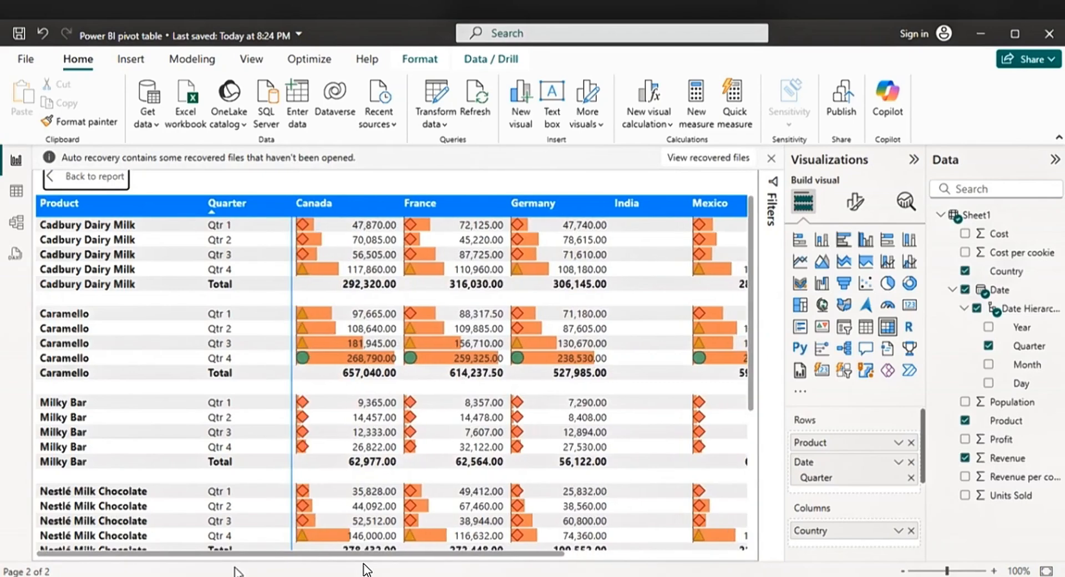
click(104, 179)
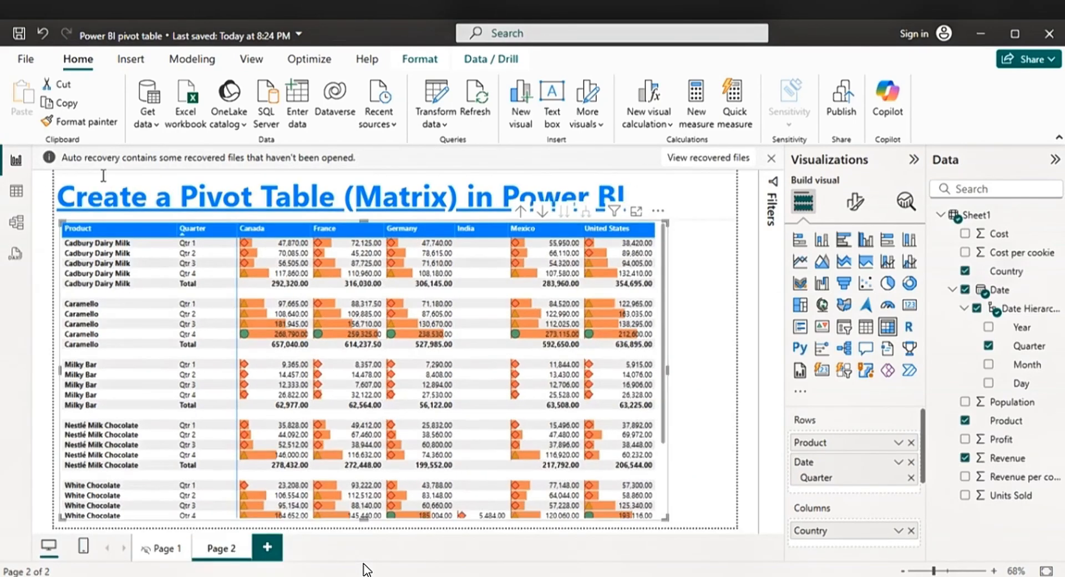
click(724, 334)
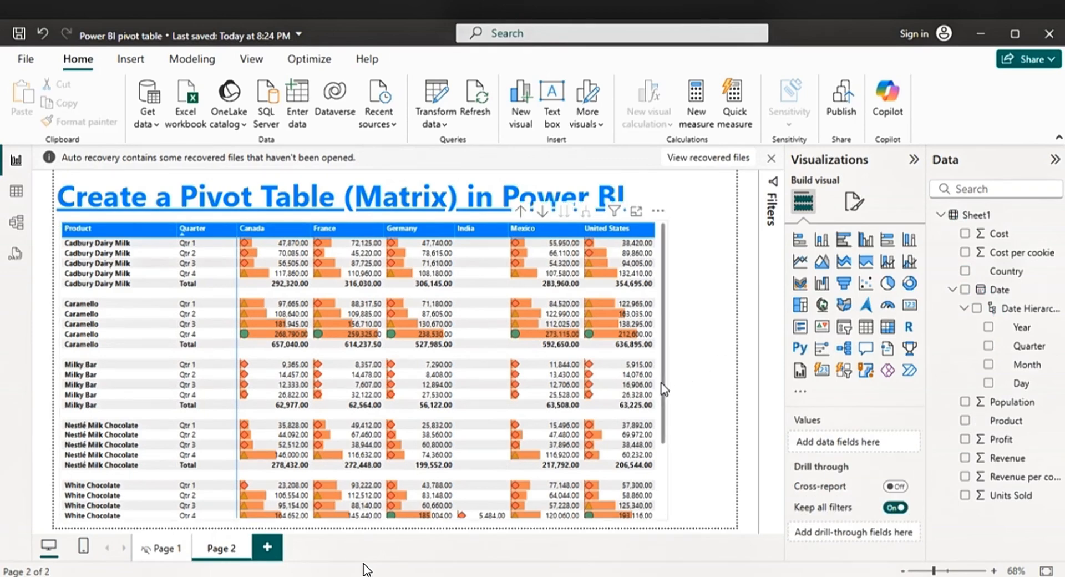
click(664, 390)
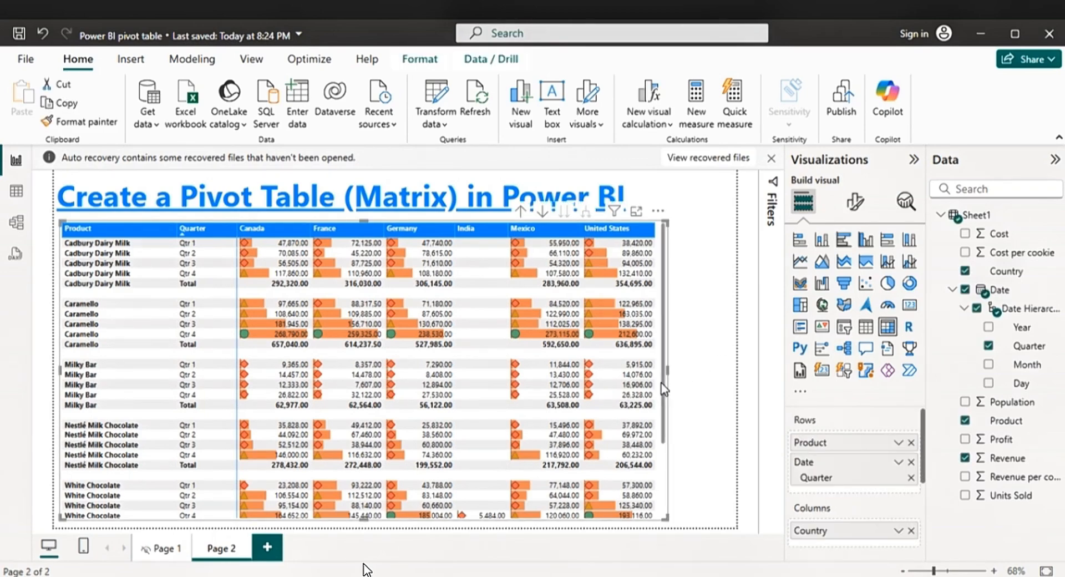
drag(664, 390, 671, 327)
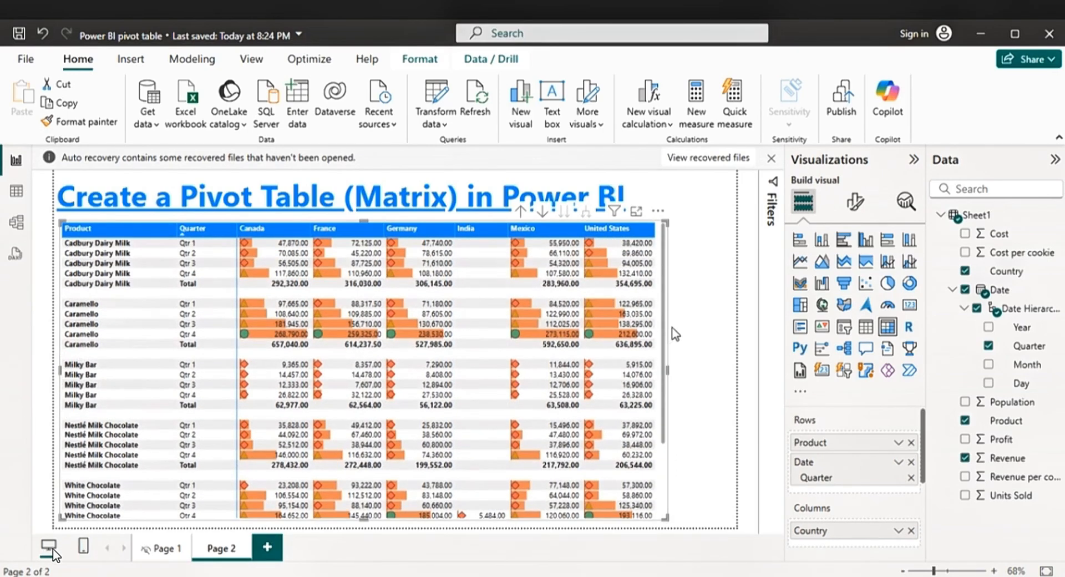
click(719, 195)
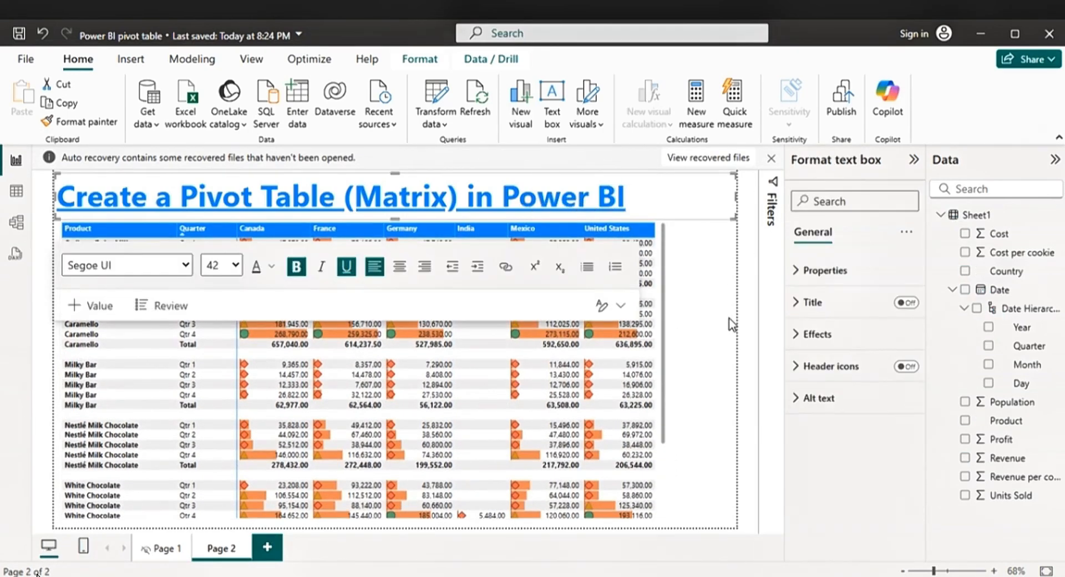
click(728, 332)
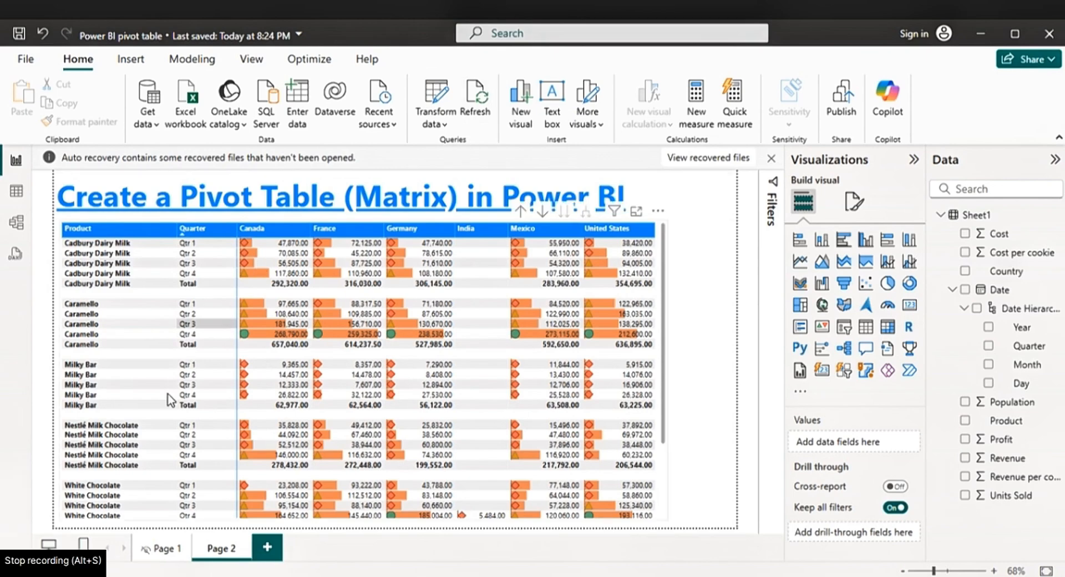